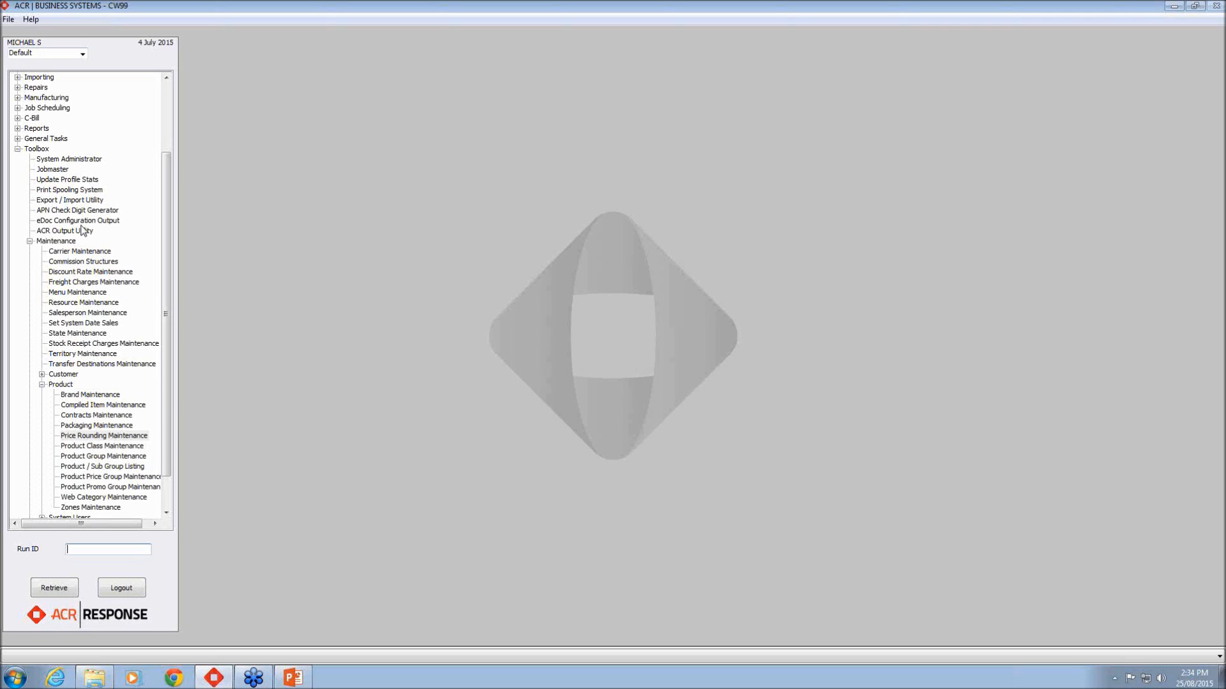
Step: Open Price Rounding Maintenance from the Maintenance > Product group
{"action": "left_click", "coordinate": [68, 243]}
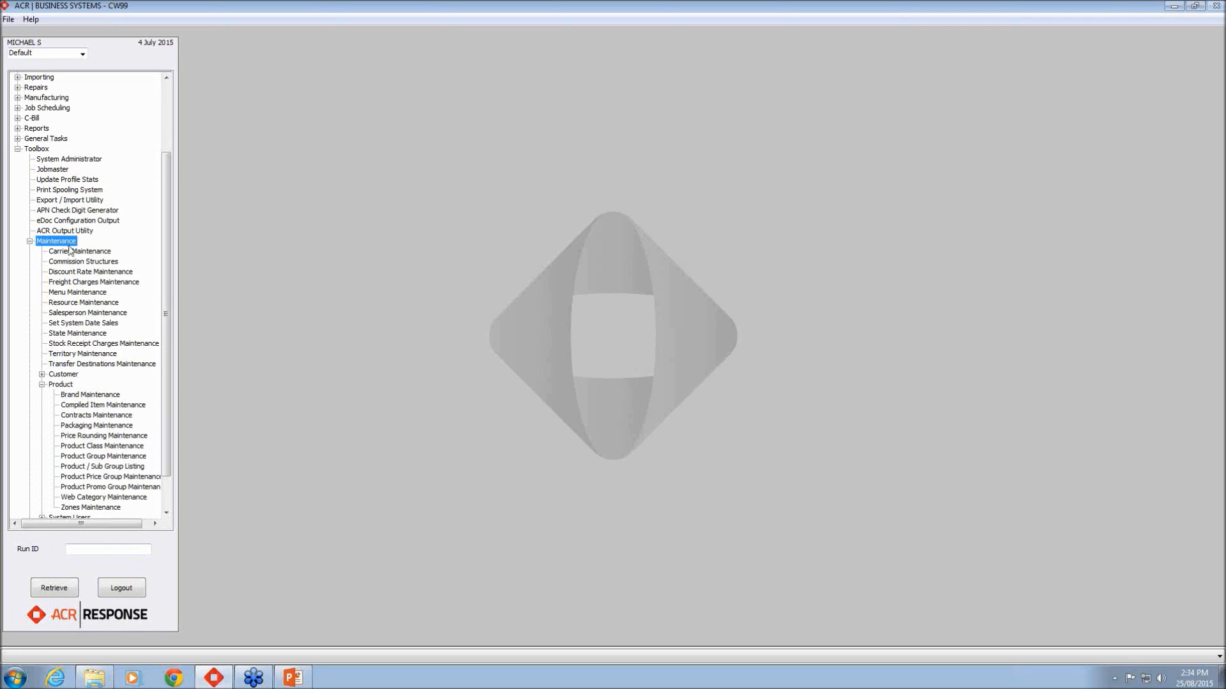
{"action": "left_click", "coordinate": [64, 385]}
{"action": "left_click", "coordinate": [116, 437]}
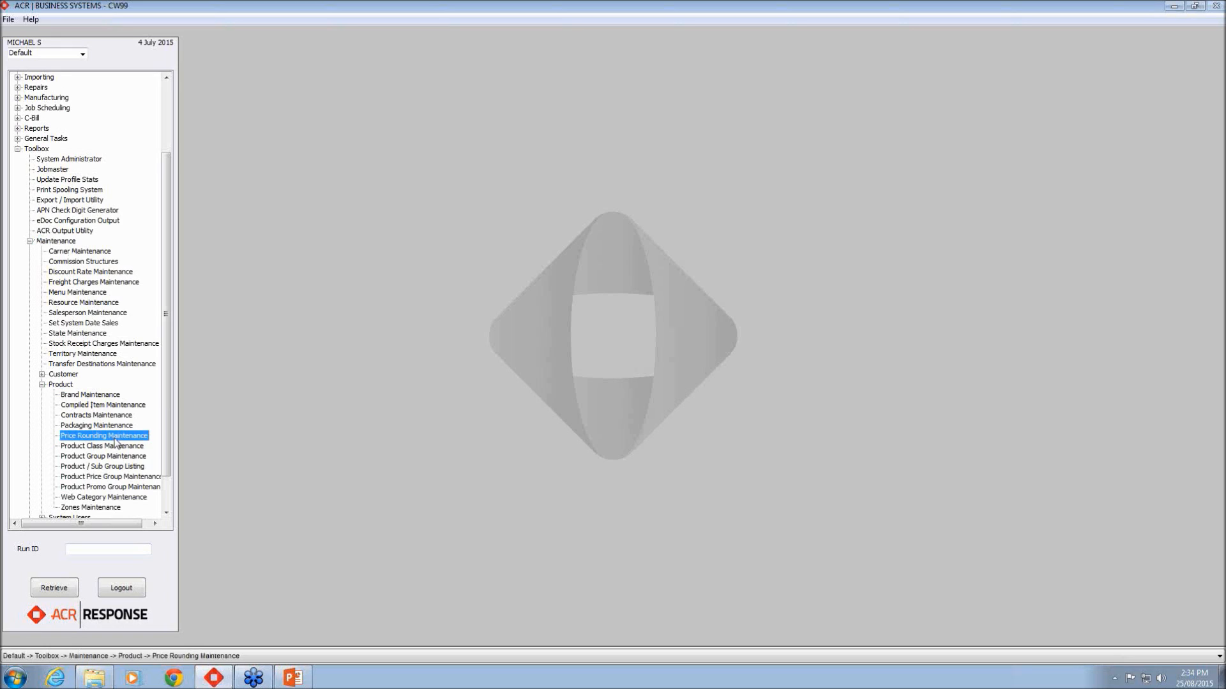
{"action": "double_click", "coordinate": [115, 439]}
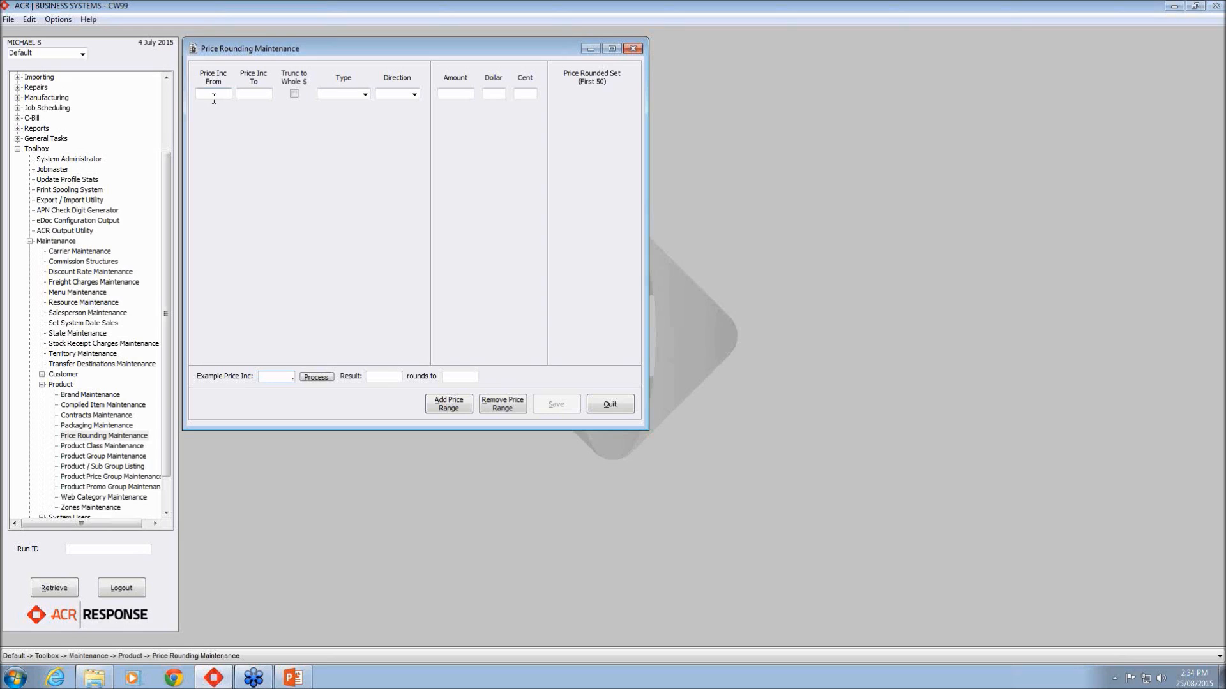
Step: Start the first price-range row and show its rounding Type choices
{"action": "left_click", "coordinate": [265, 99]}
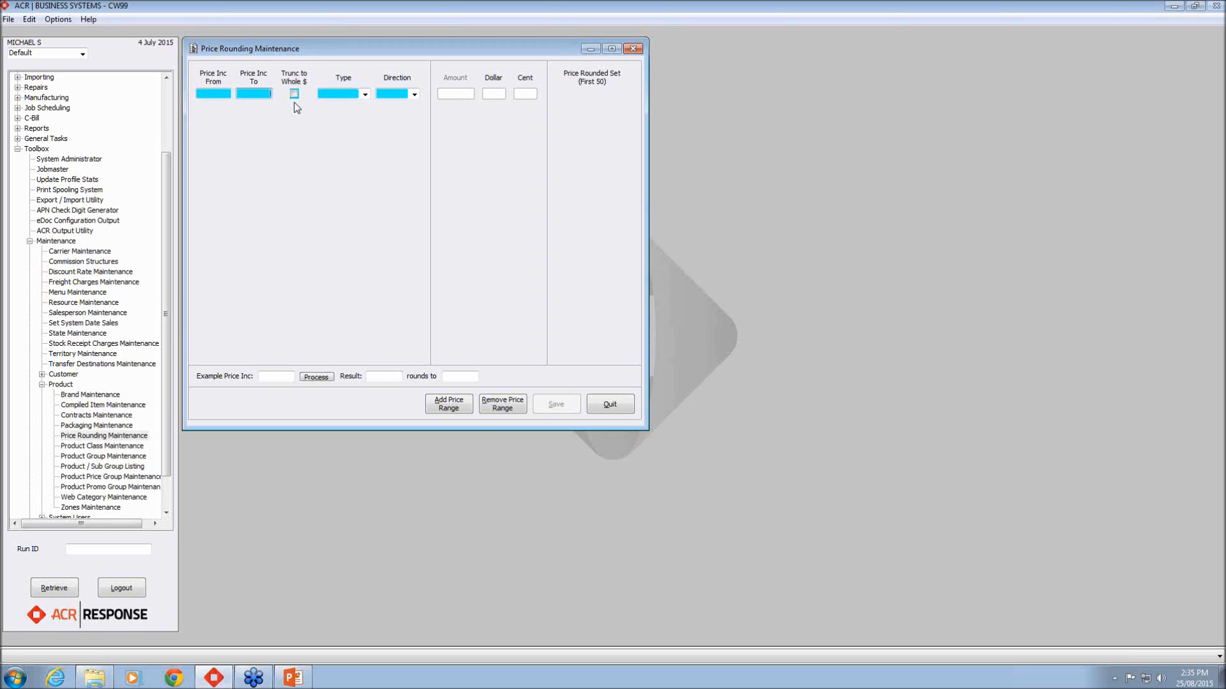
{"action": "left_click", "coordinate": [365, 95]}
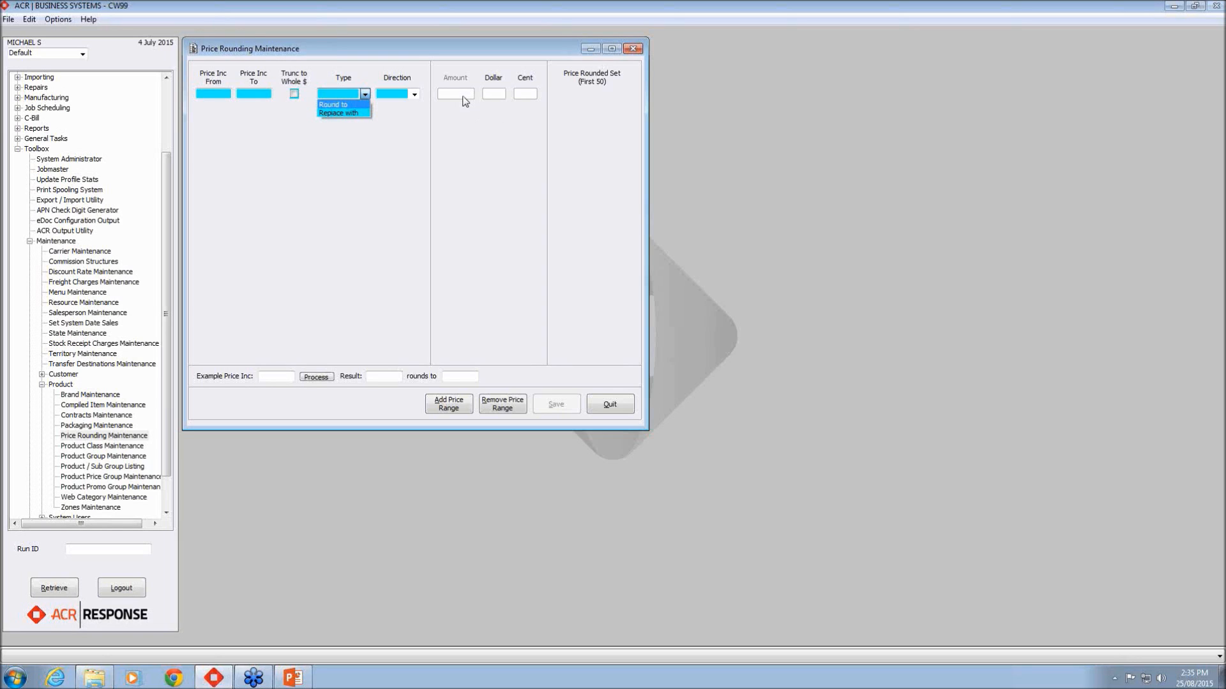
Step: Set the rounding type to Round to with an amount of 0.09, then 0.59
{"action": "left_click", "coordinate": [356, 105]}
{"action": "left_click", "coordinate": [443, 94]}
{"action": "type", "text": "0.09"}
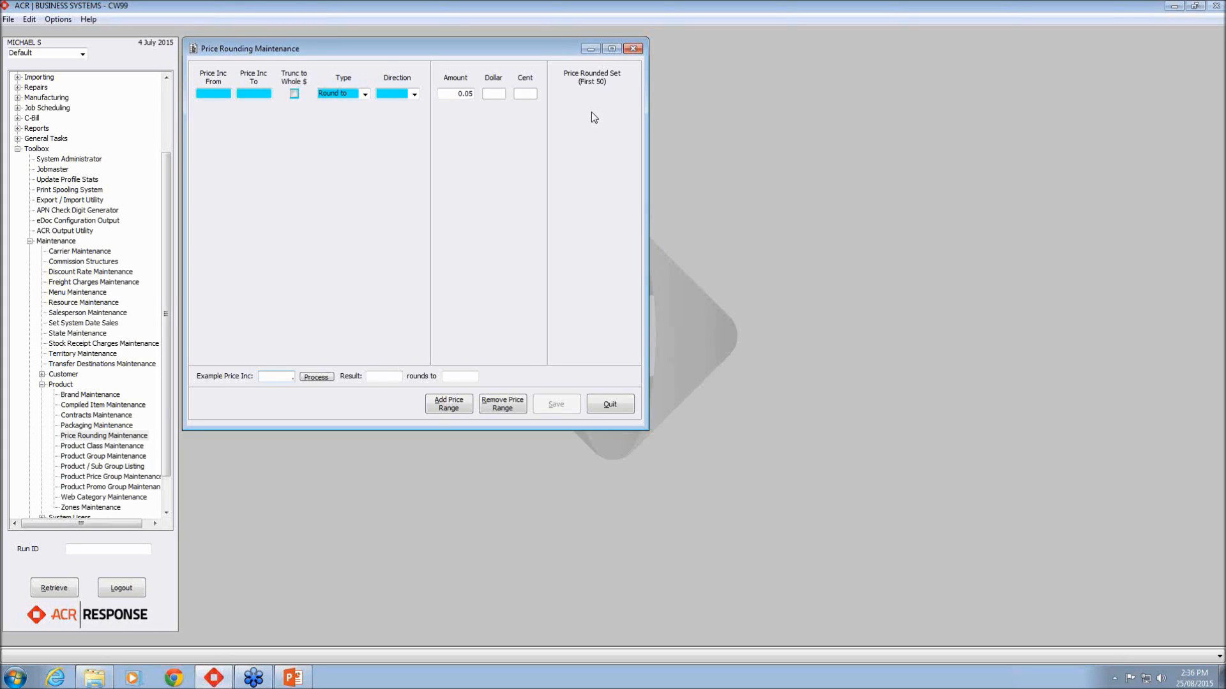
{"action": "left_click", "coordinate": [454, 95]}
{"action": "type", "text": "0.59"}
Step: Switch the row's rounding type from Round to to Replace with
{"action": "left_click", "coordinate": [365, 94]}
{"action": "left_click", "coordinate": [348, 103]}
{"action": "left_click", "coordinate": [471, 97]}
{"action": "left_click", "coordinate": [366, 95]}
{"action": "left_click", "coordinate": [362, 109]}
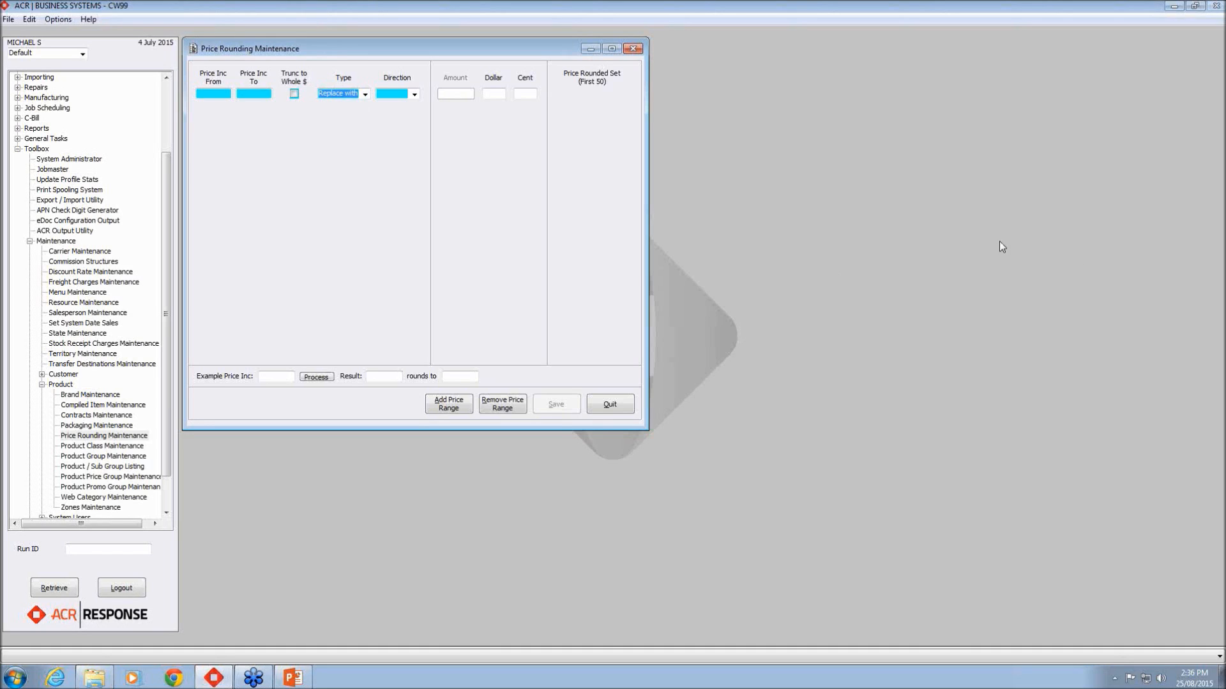
{"action": "left_click", "coordinate": [491, 92]}
{"action": "left_click", "coordinate": [490, 89]}
{"action": "left_click", "coordinate": [533, 94]}
{"action": "left_click", "coordinate": [416, 96]}
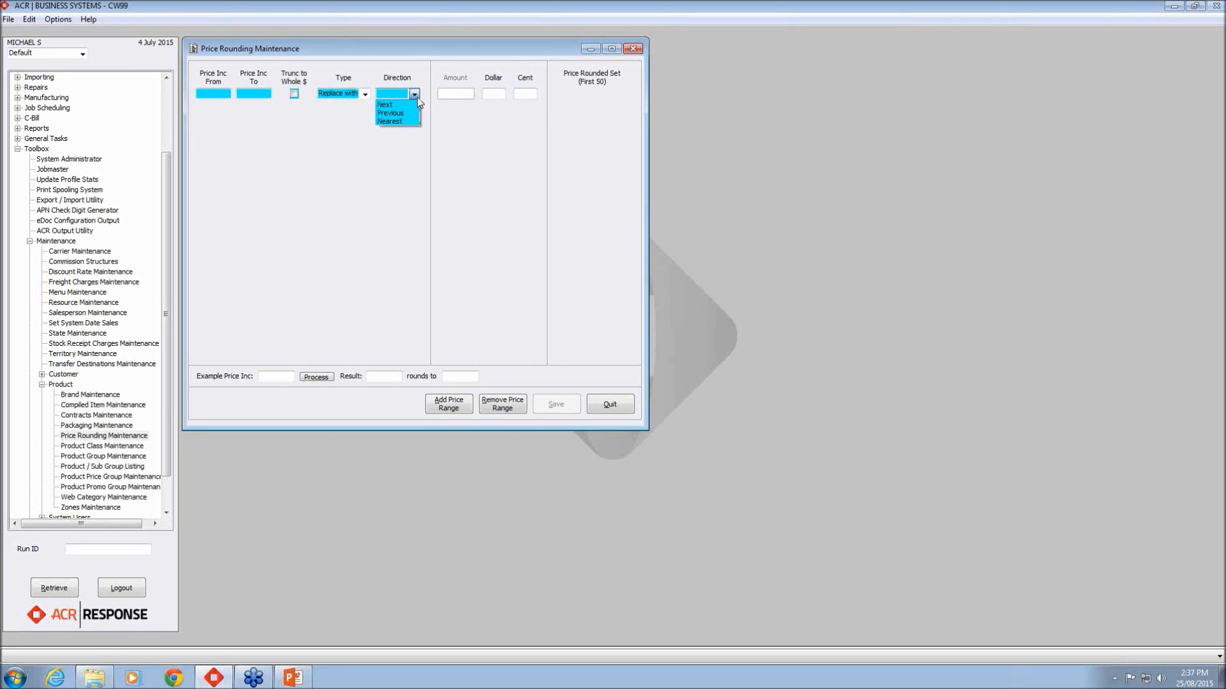
{"action": "left_click", "coordinate": [413, 222]}
{"action": "left_click", "coordinate": [263, 91]}
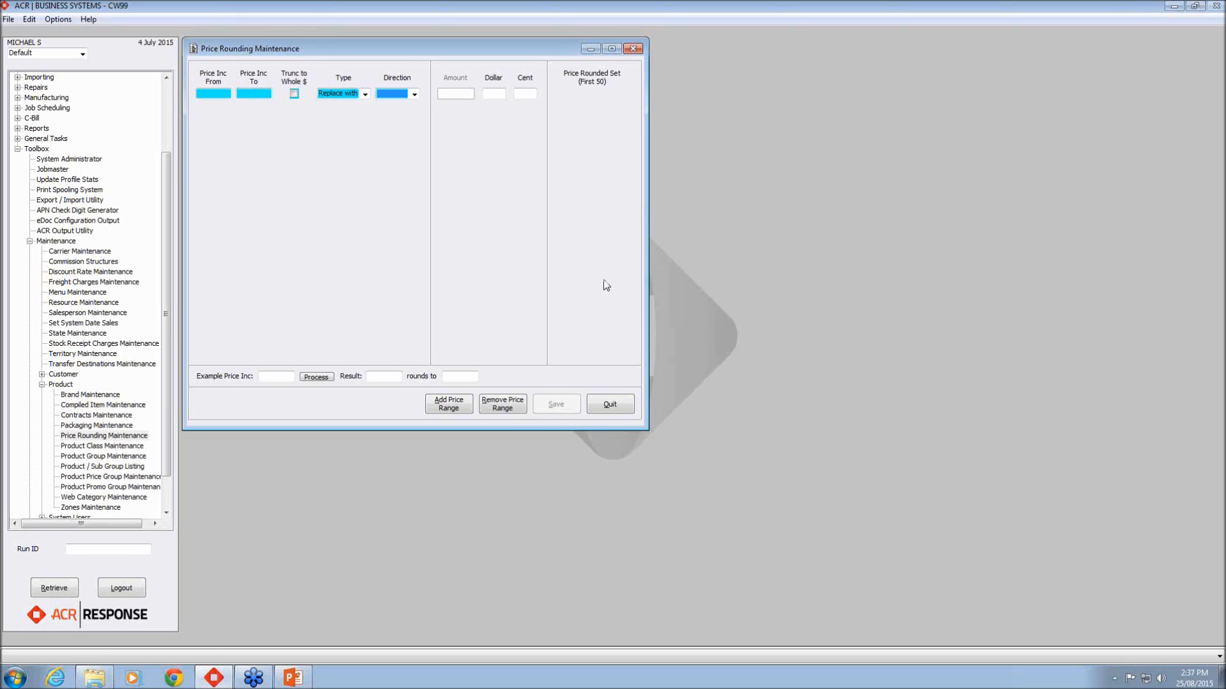
Step: Set the row's rounding direction to Nearest, leaving the Price Inc From and To fields empty
{"action": "left_click", "coordinate": [414, 94]}
{"action": "left_click", "coordinate": [213, 95]}
{"action": "left_click", "coordinate": [414, 94]}
{"action": "left_click", "coordinate": [215, 94]}
{"action": "left_click", "coordinate": [264, 95]}
{"action": "left_click", "coordinate": [264, 96]}
{"action": "left_click", "coordinate": [365, 94]}
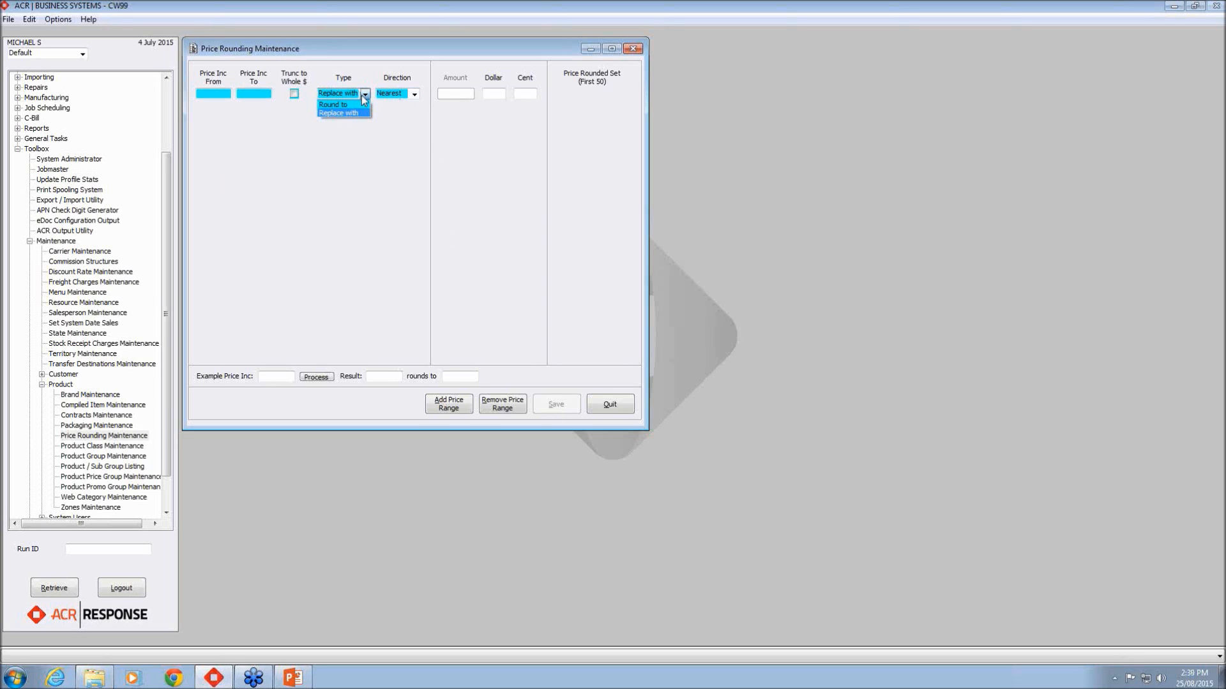
{"action": "left_click", "coordinate": [355, 107]}
{"action": "left_click", "coordinate": [471, 93]}
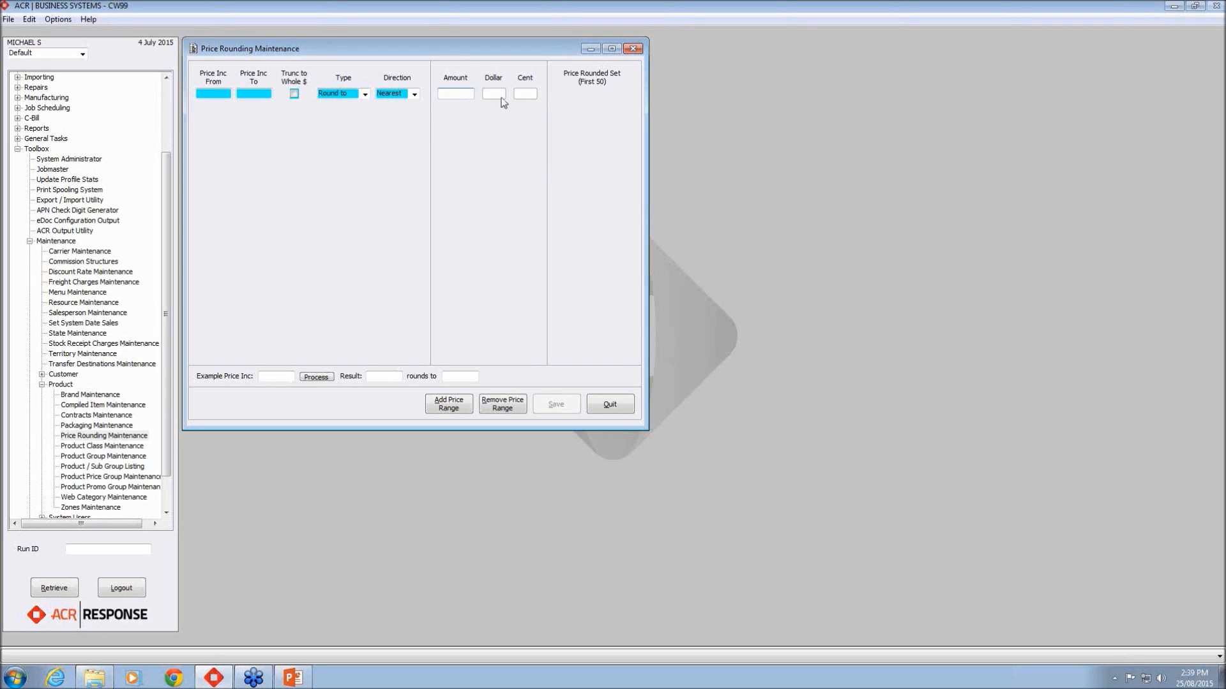
{"action": "left_click", "coordinate": [355, 96]}
{"action": "left_click", "coordinate": [360, 113]}
{"action": "left_click", "coordinate": [502, 99]}
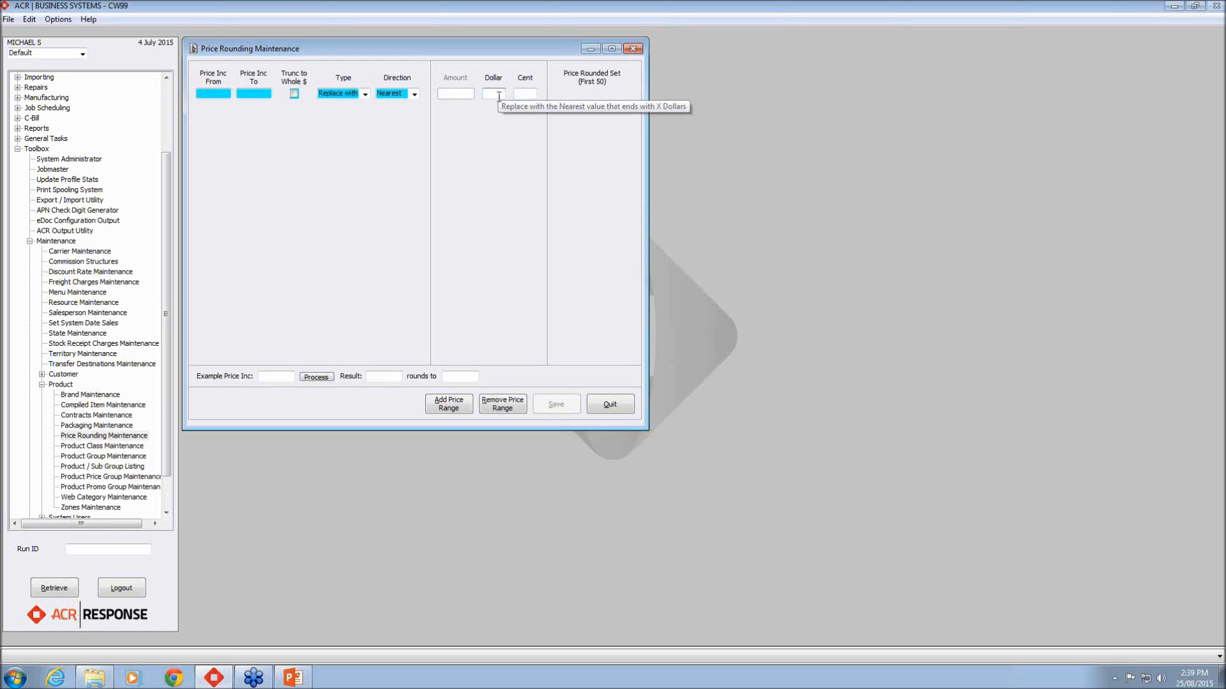
{"action": "type", "text": "0"}
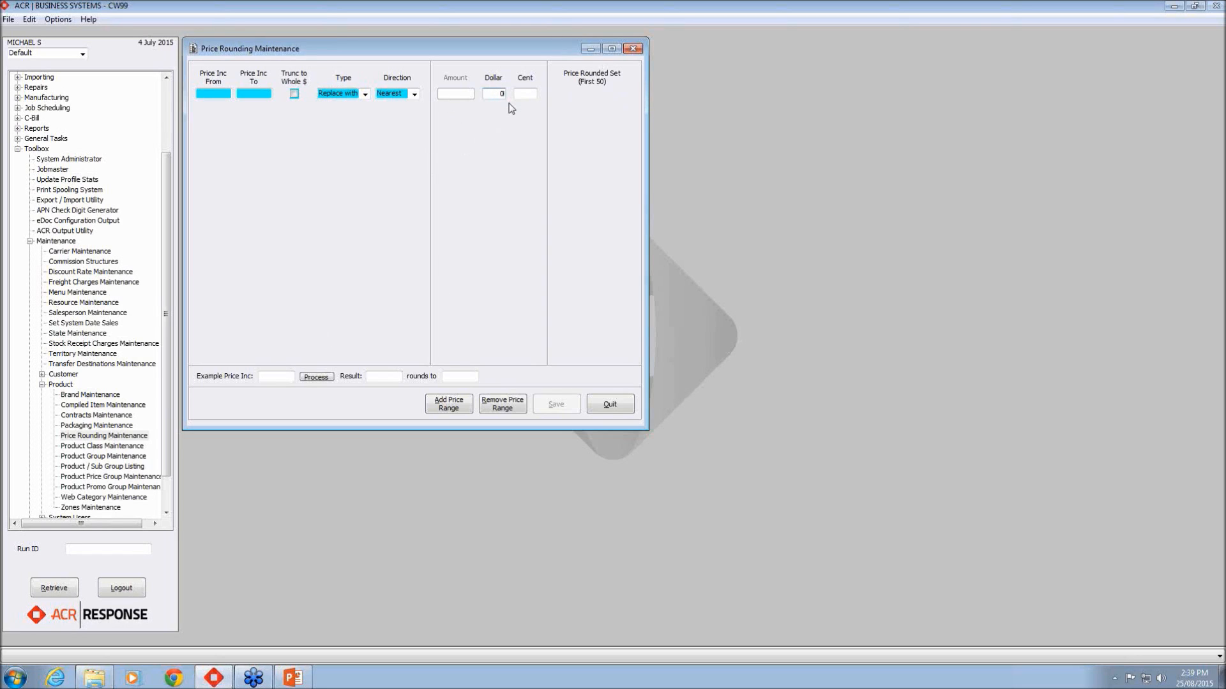
{"action": "left_click", "coordinate": [415, 94]}
{"action": "left_click", "coordinate": [503, 94]}
{"action": "type", "text": "5"}
{"action": "left_click", "coordinate": [414, 95]}
{"action": "left_click", "coordinate": [412, 104]}
{"action": "left_click", "coordinate": [522, 96]}
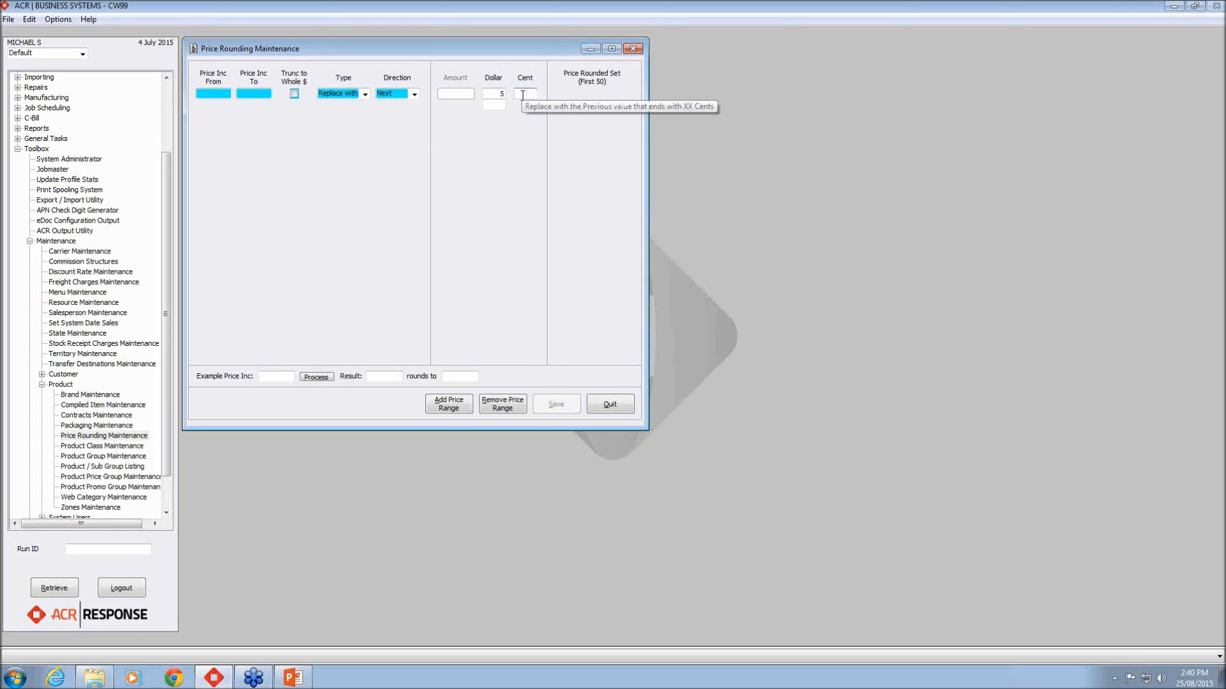
{"action": "type", "text": "95"}
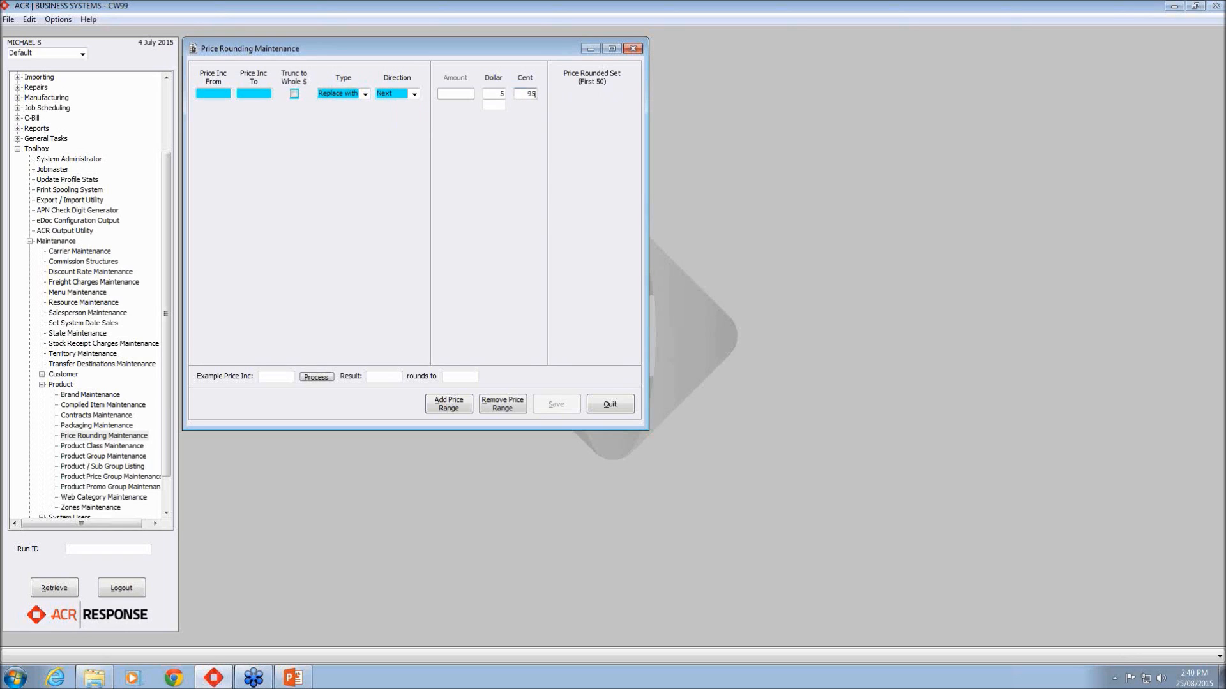
{"action": "left_click", "coordinate": [500, 94]}
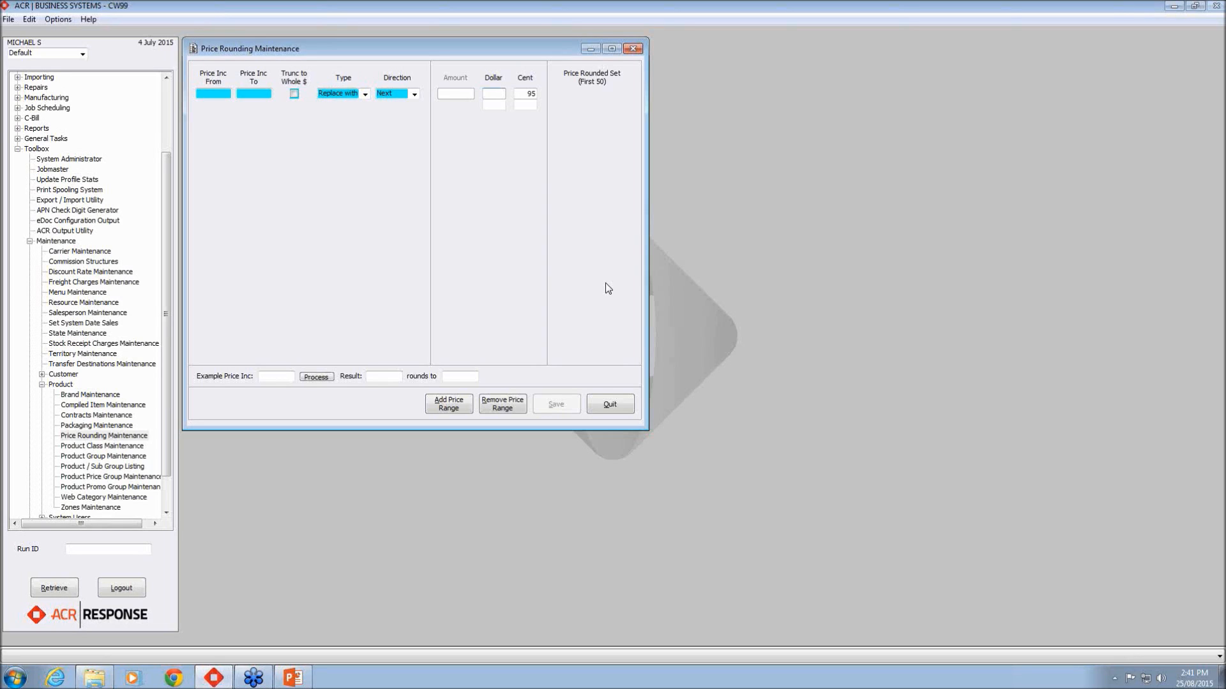
{"action": "left_click", "coordinate": [292, 375]}
{"action": "left_click", "coordinate": [199, 90]}
Step: Make the 0.01–200 range round to 0.05 and test example price 25.08 (gives 25.10)
{"action": "type", "text": ".01"}
{"action": "key", "text": "Return"}
{"action": "type", "text": "200"}
{"action": "left_click", "coordinate": [365, 94]}
{"action": "left_click", "coordinate": [362, 105]}
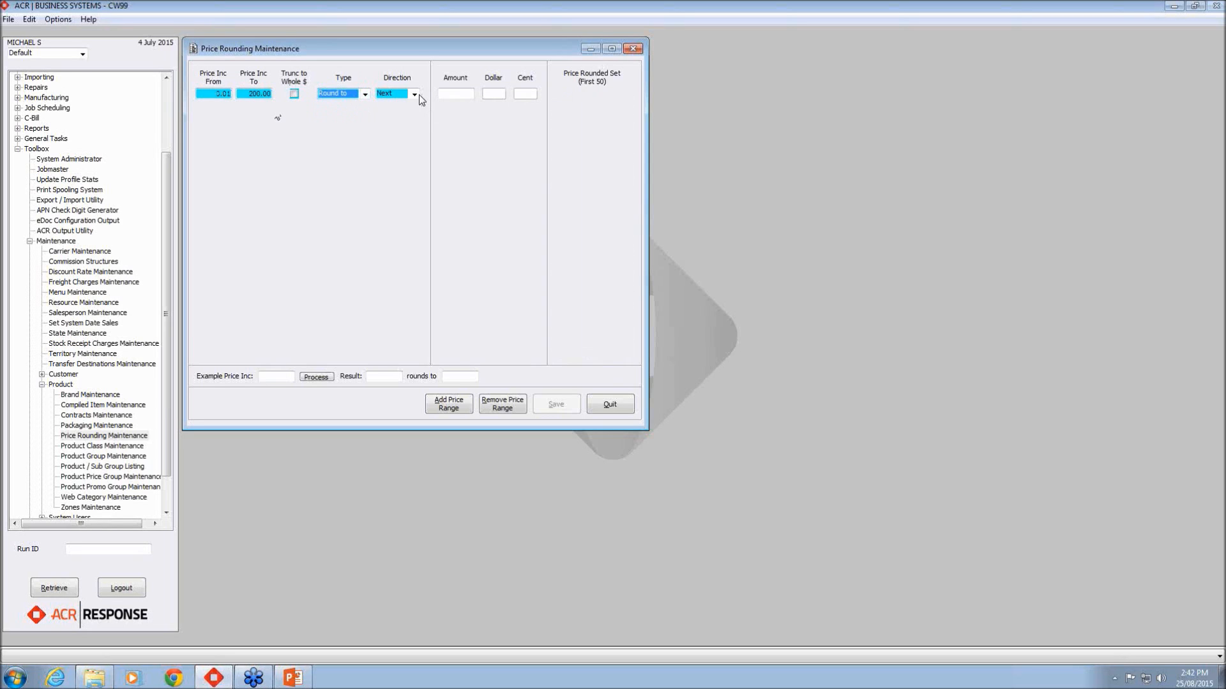
{"action": "left_click", "coordinate": [473, 96]}
{"action": "type", "text": ".05"}
{"action": "key", "text": "Tab"}
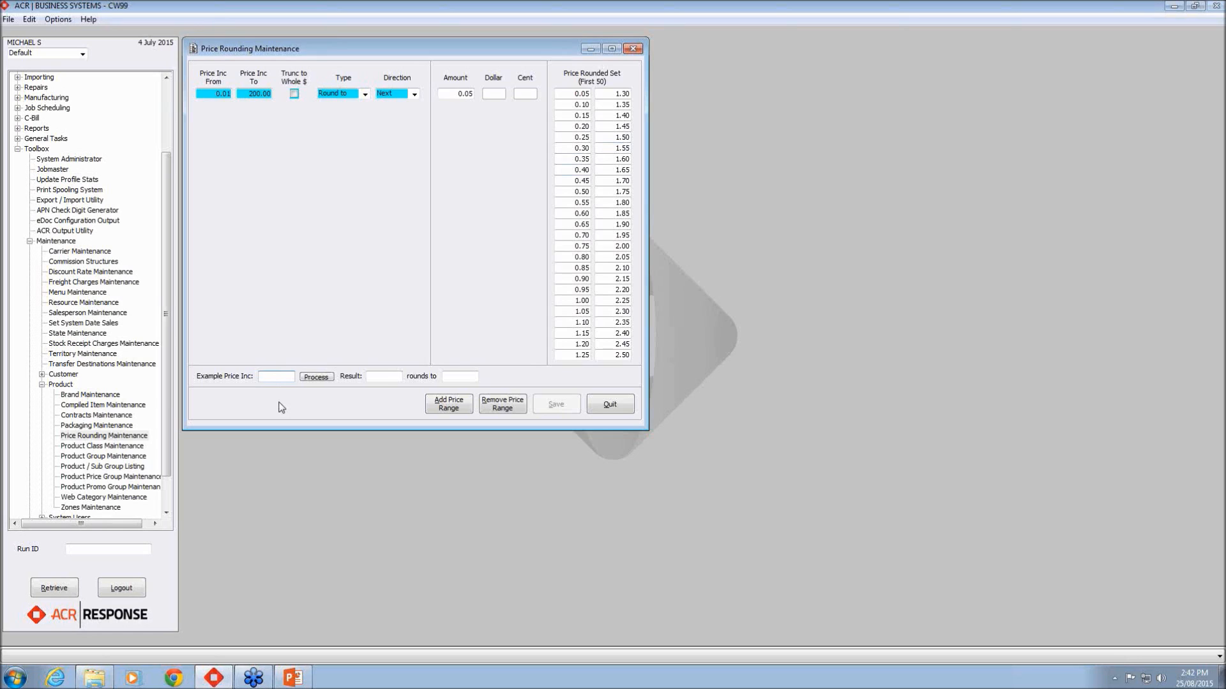
{"action": "type", "text": "25.08"}
{"action": "left_click", "coordinate": [313, 378]}
Step: Test the rule with example price 185.46, which rounds to 185.50
{"action": "double_click", "coordinate": [272, 378]}
{"action": "type", "text": "185..4"}
{"action": "type", "text": "8"}
{"action": "left_click", "coordinate": [317, 377]}
Step: Change the rounding amount to 1.75 and test example price 25.08, giving 26.25
{"action": "left_click_drag", "start_coordinate": [457, 94], "coordinate": [480, 99]}
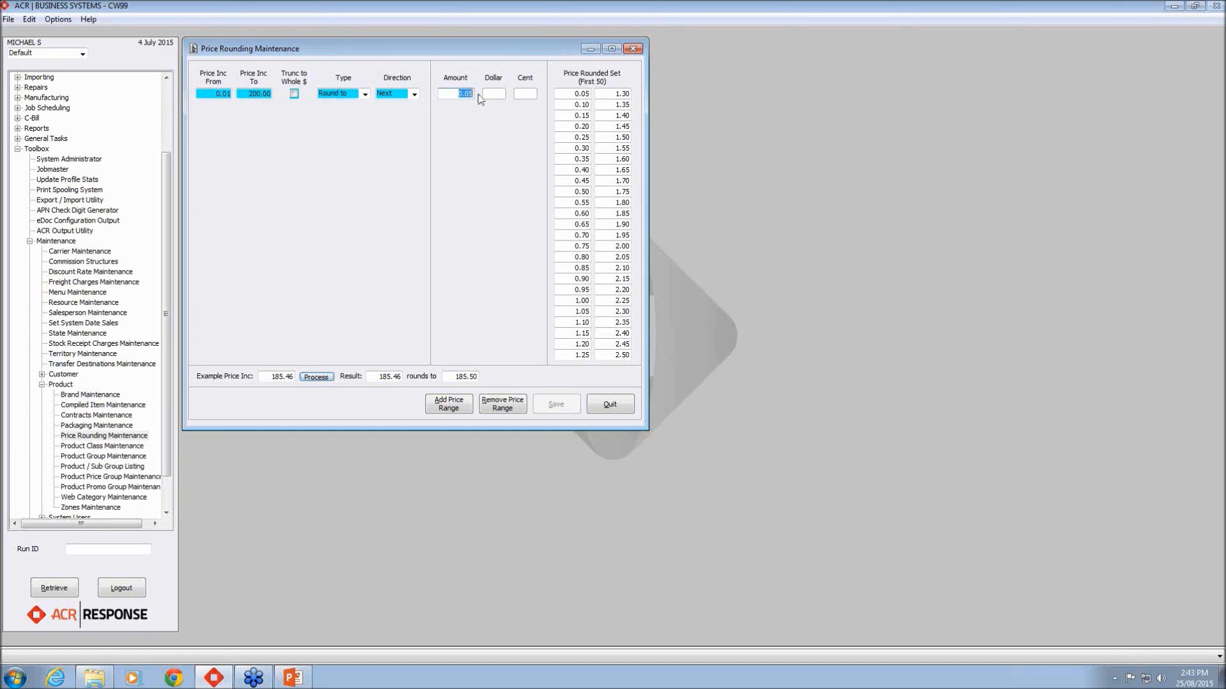
{"action": "type", "text": "1.75"}
{"action": "key", "text": "Tab"}
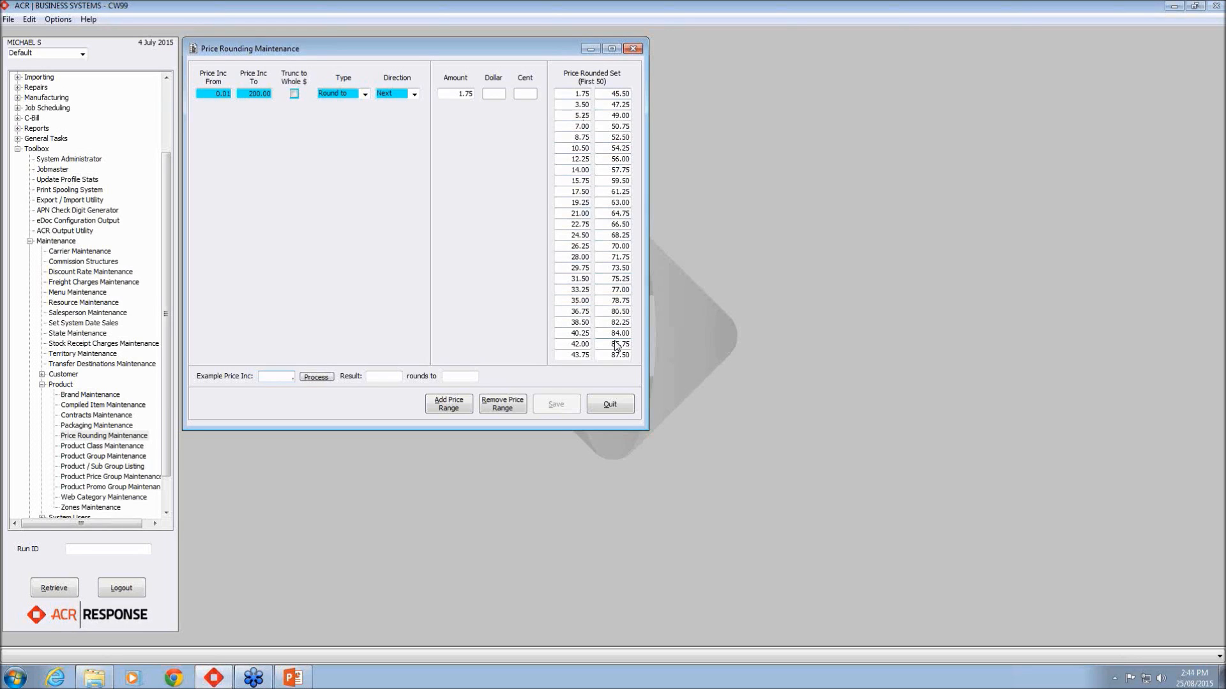
{"action": "type", "text": "25.08"}
{"action": "left_click", "coordinate": [315, 378]}
Step: Change the range's upper limit to 199.95 and its rounding type to Replace with
{"action": "left_click_drag", "start_coordinate": [247, 94], "coordinate": [279, 92]}
{"action": "type", "text": "199.95"}
{"action": "left_click", "coordinate": [357, 96]}
{"action": "left_click", "coordinate": [357, 110]}
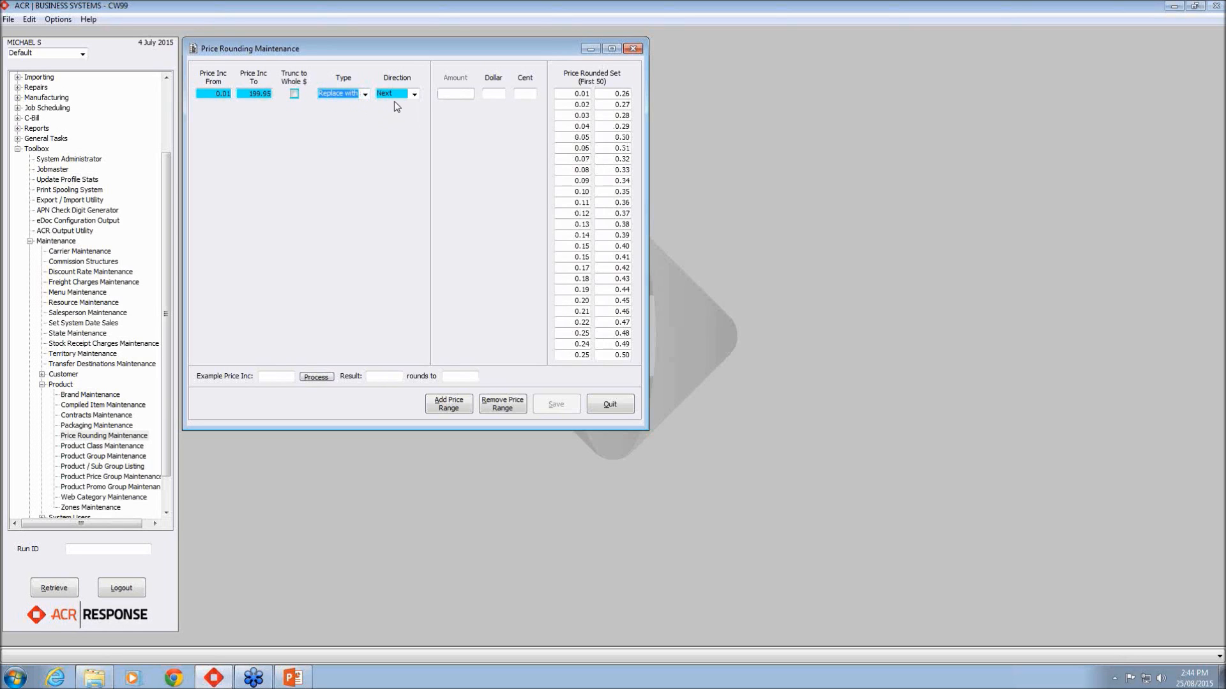
{"action": "left_click", "coordinate": [447, 96]}
Step: Enter cent endings 20, 50, 75 and 95 for the Replace with rule
{"action": "type", "text": "23"}
{"action": "key", "text": "Return"}
{"action": "type", "text": "50"}
{"action": "key", "text": "Return"}
{"action": "type", "text": "75"}
{"action": "key", "text": "Return"}
{"action": "type", "text": "95"}
{"action": "key", "text": "Return"}
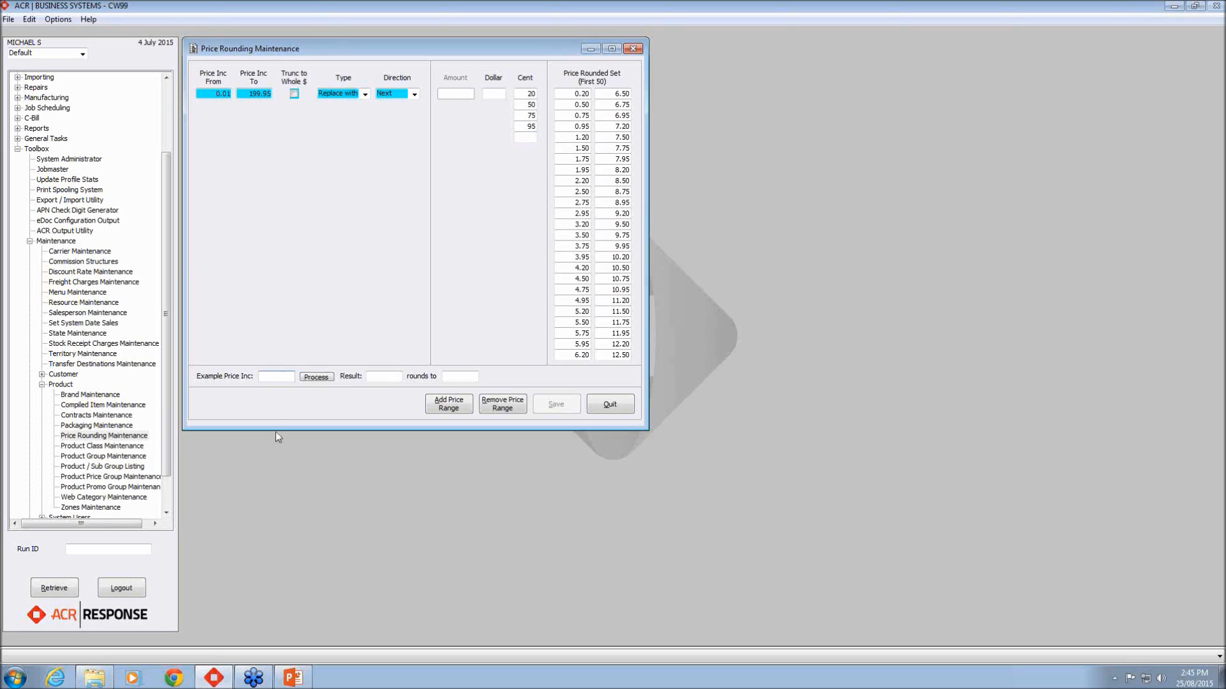
Step: Test example price 55.80 and confirm it rounds to 55.95
{"action": "left_click", "coordinate": [291, 377]}
{"action": "type", "text": "55.60"}
{"action": "left_click", "coordinate": [317, 377]}
Step: Set the rounding direction to Nearest and test the example price 55.80
{"action": "left_click", "coordinate": [415, 94]}
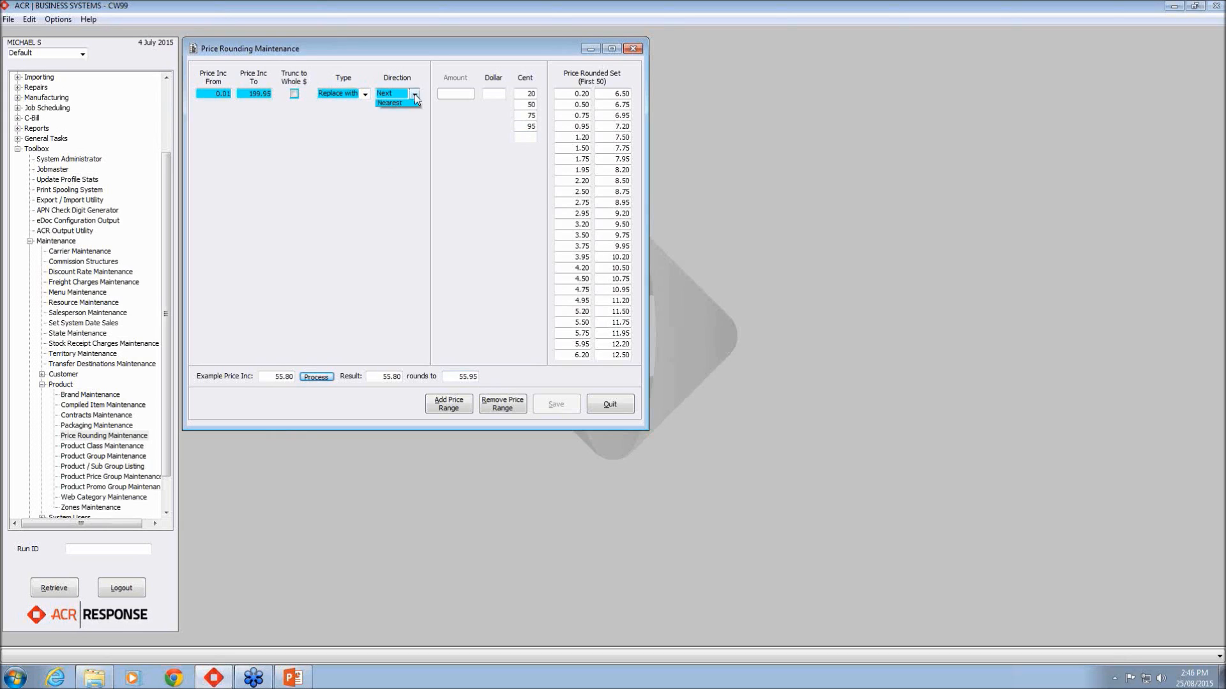
{"action": "left_click", "coordinate": [411, 121]}
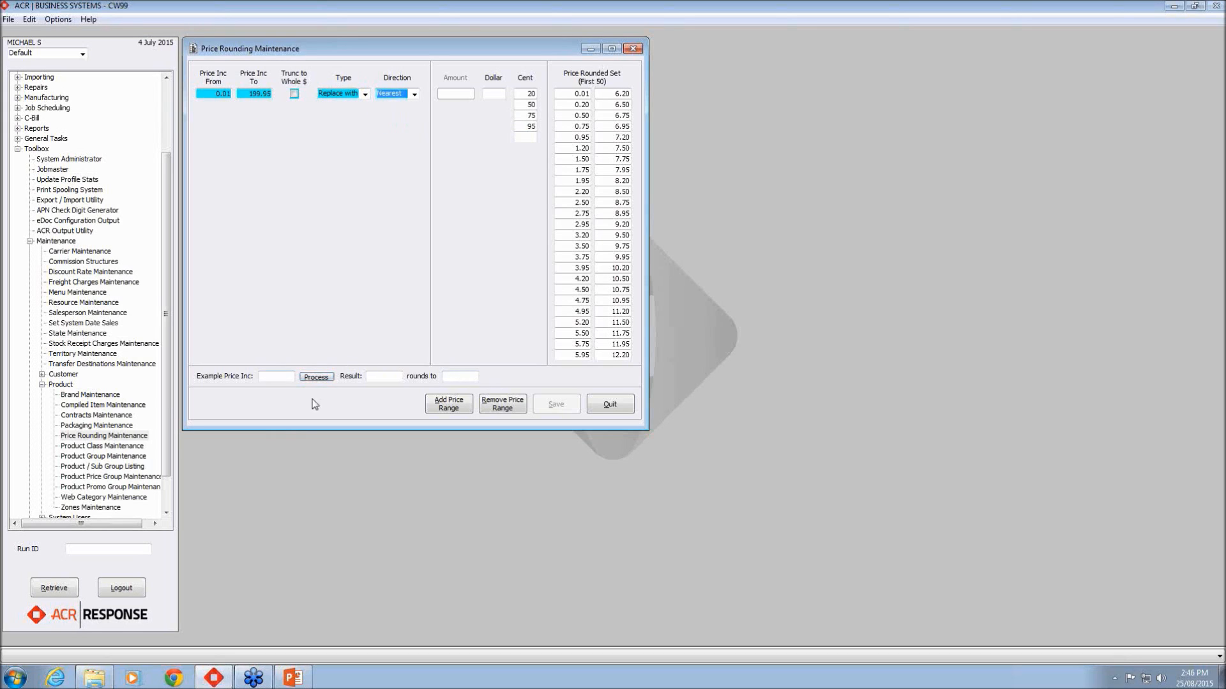
{"action": "left_click", "coordinate": [280, 376]}
{"action": "left_click", "coordinate": [281, 374]}
{"action": "type", "text": "55.80"}
{"action": "left_click", "coordinate": [329, 377]}
Step: Change the rounding direction to Previous and recalculate the example price
{"action": "left_click", "coordinate": [416, 94]}
{"action": "left_click", "coordinate": [392, 105]}
{"action": "left_click", "coordinate": [292, 378]}
{"action": "type", "text": "55:50"}
{"action": "left_click", "coordinate": [315, 378]}
Step: Limit the first range to 0.99, keeping Replace with and direction Next
{"action": "left_click", "coordinate": [250, 95]}
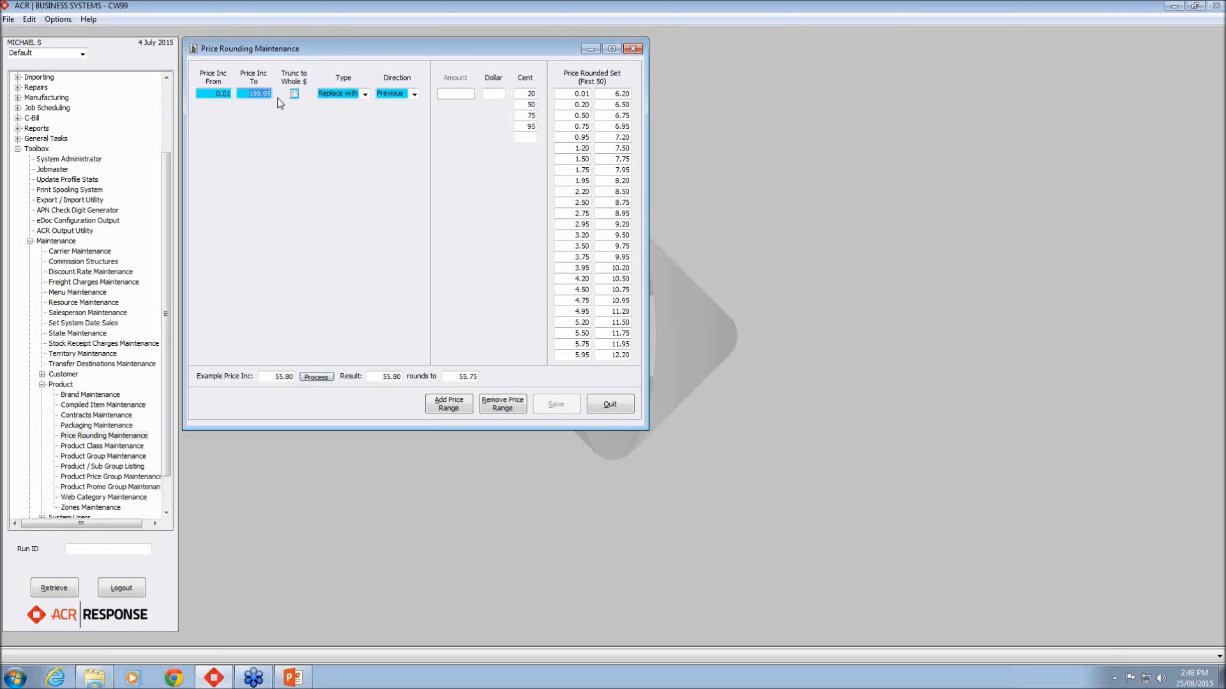
{"action": "type", "text": ".99"}
{"action": "left_click", "coordinate": [365, 94]}
{"action": "left_click", "coordinate": [366, 94]}
{"action": "left_click", "coordinate": [414, 94]}
{"action": "left_click", "coordinate": [393, 113]}
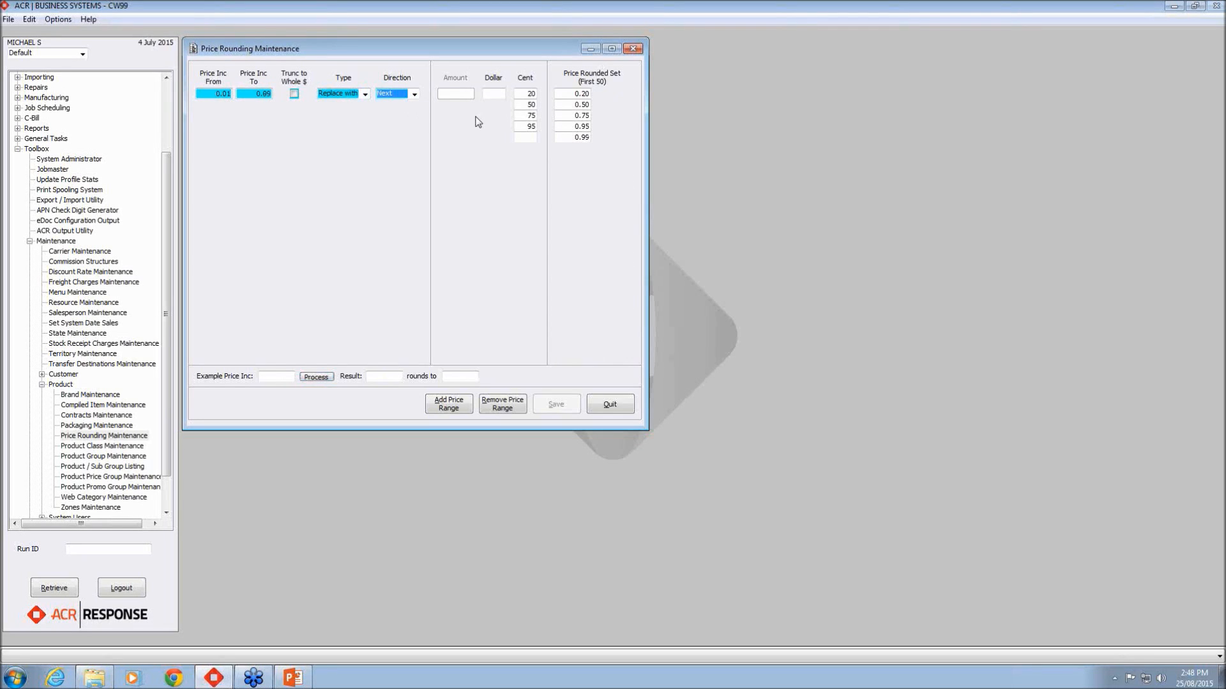
Step: Set the cent endings to 10, 20, 30, 40, 50, 60, 70, 80, 90 and 99
{"action": "left_click", "coordinate": [525, 94]}
{"action": "type", "text": "10"}
{"action": "left_click", "coordinate": [527, 104]}
{"action": "type", "text": "20"}
{"action": "key", "text": "Tab"}
{"action": "type", "text": "30"}
{"action": "left_click", "coordinate": [521, 127]}
{"action": "left_click_drag", "start_coordinate": [526, 127], "coordinate": [537, 127]}
{"action": "type", "text": "40"}
{"action": "key", "text": "Tab"}
{"action": "type", "text": "50"}
{"action": "key", "text": "Tab"}
{"action": "type", "text": "60"}
{"action": "key", "text": "Tab"}
{"action": "type", "text": "70"}
{"action": "key", "text": "Tab"}
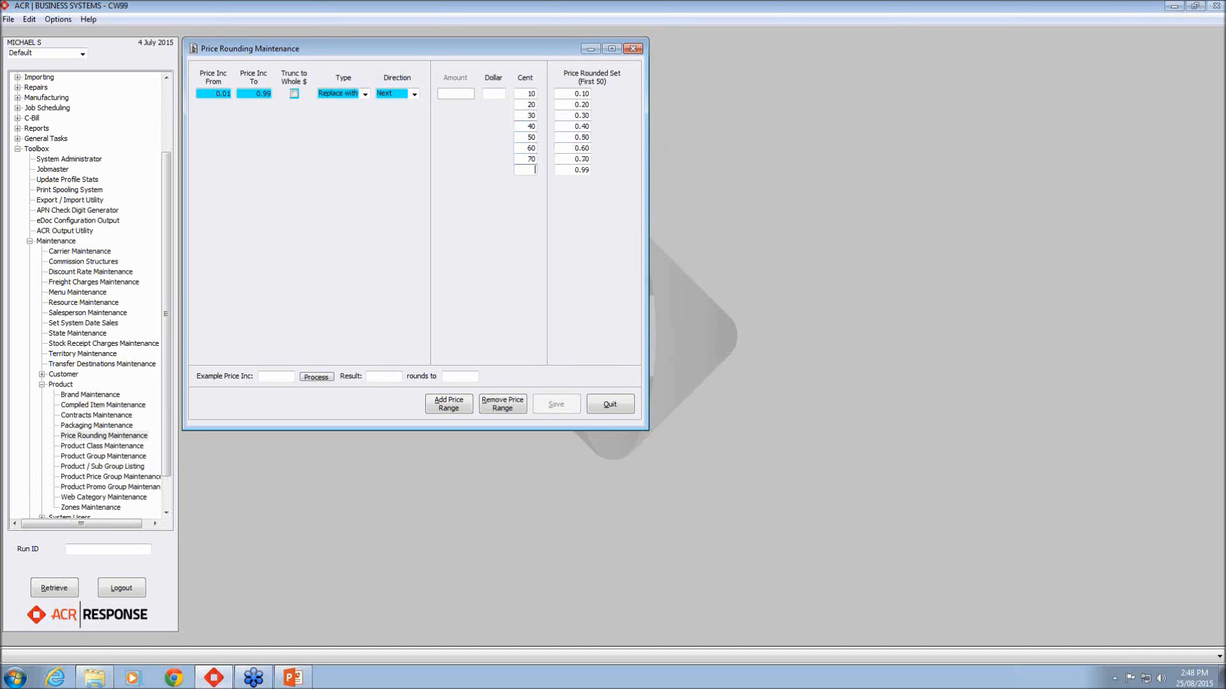
{"action": "type", "text": "80"}
{"action": "key", "text": "Tab"}
{"action": "type", "text": "90"}
{"action": "key", "text": "Tab"}
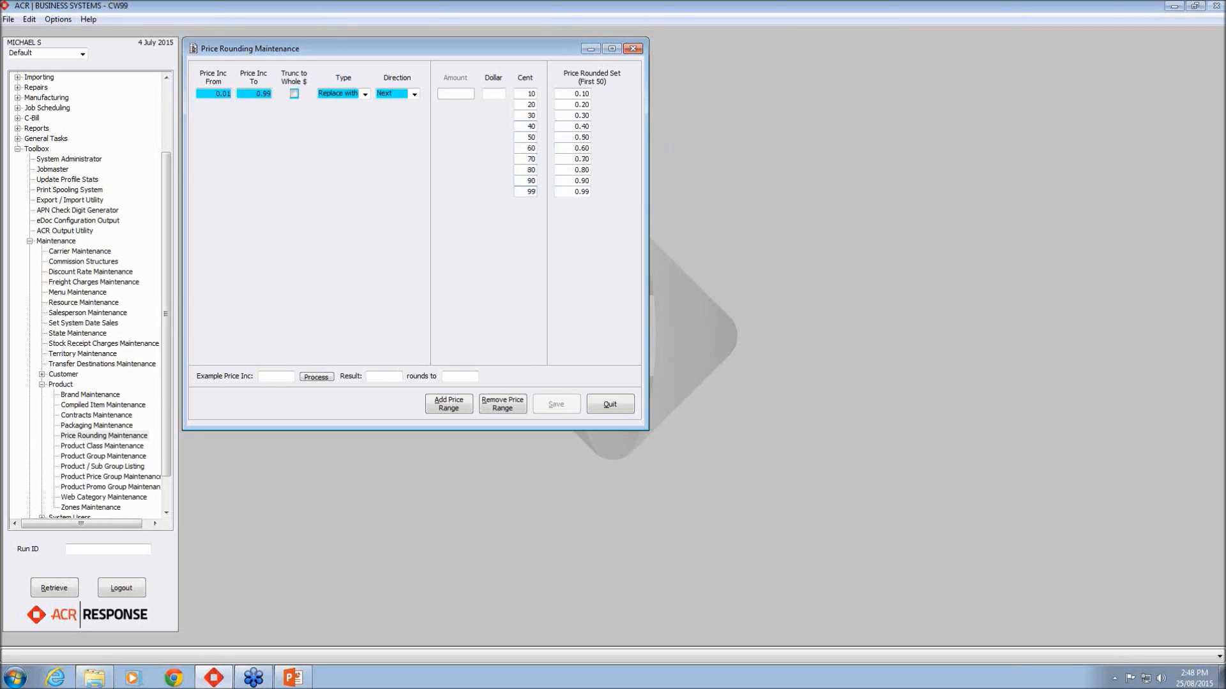
{"action": "key", "text": "Tab"}
Step: Add a second price range starting at 1 with upper limit 9.96
{"action": "left_click", "coordinate": [450, 408]}
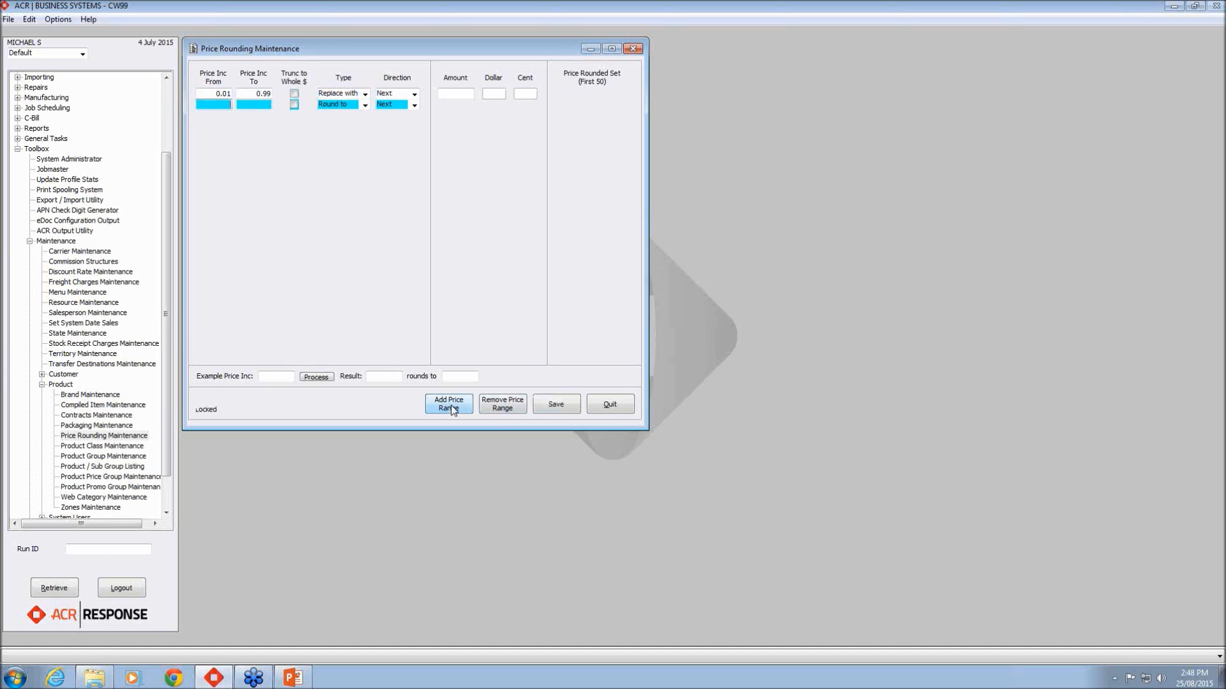
{"action": "type", "text": "1"}
{"action": "left_click", "coordinate": [266, 105]}
{"action": "type", "text": "9.96"}
Step: Set the second range to Replace with and cent endings 25, 50, 75 and 95
{"action": "left_click", "coordinate": [365, 106]}
{"action": "left_click", "coordinate": [358, 124]}
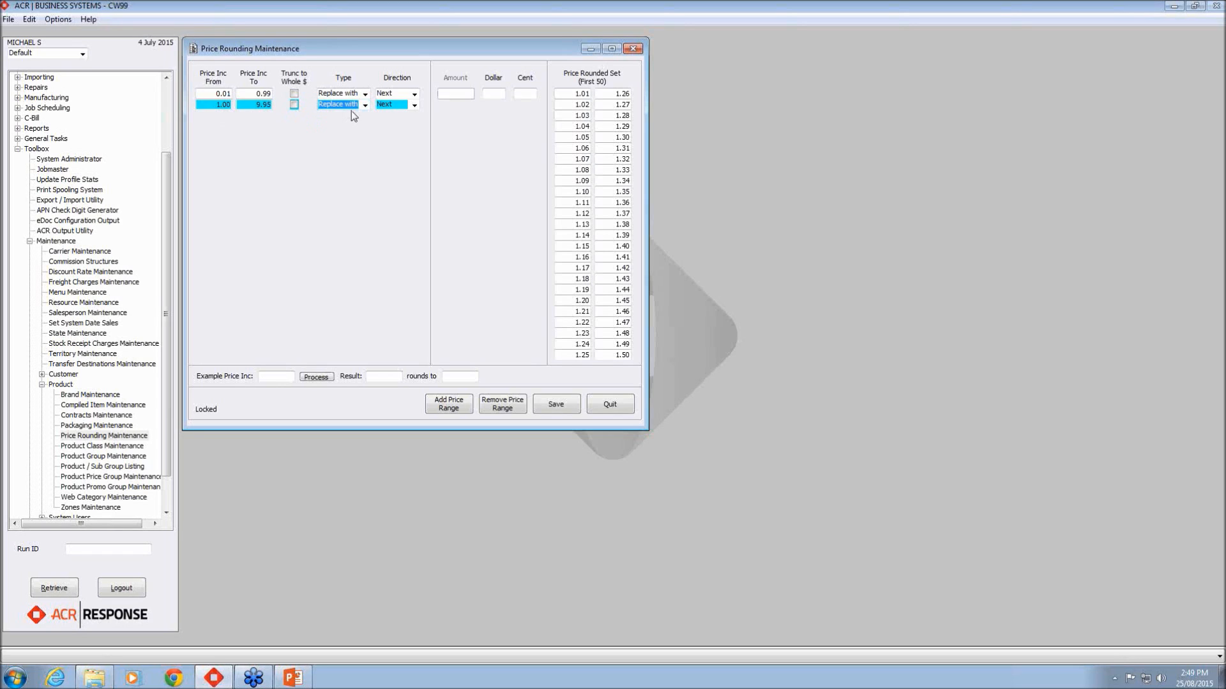
{"action": "left_click", "coordinate": [523, 94]}
{"action": "type", "text": "25"}
{"action": "key", "text": "Return"}
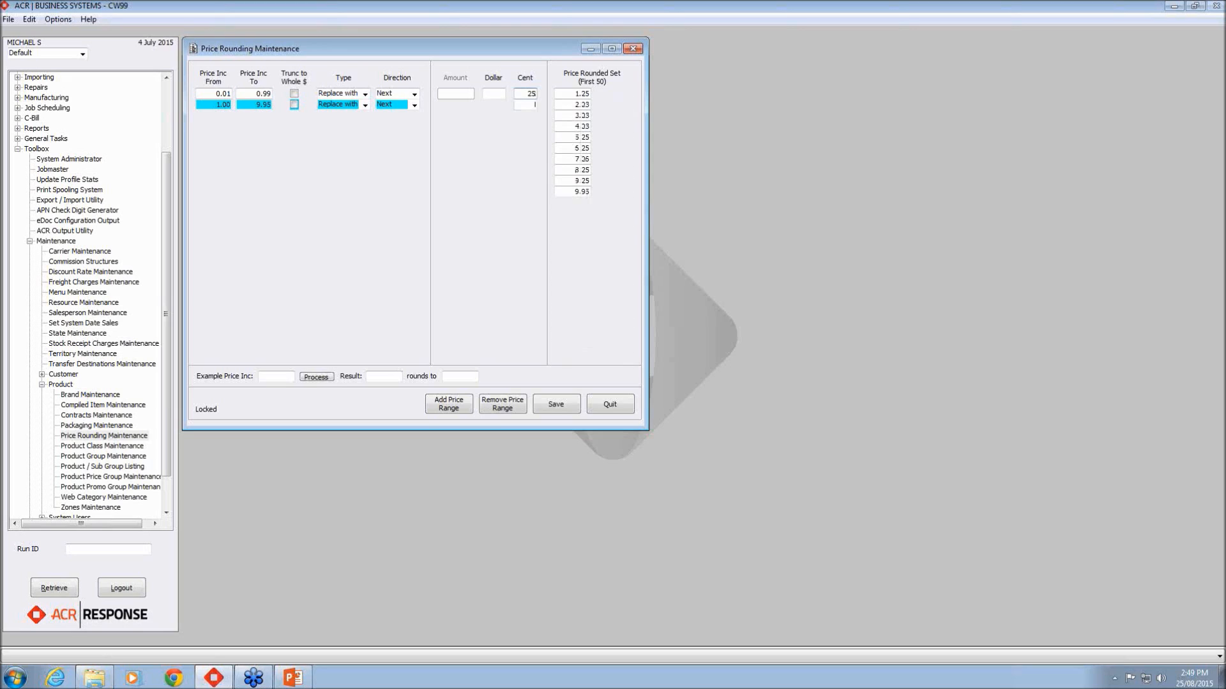
{"action": "type", "text": "50"}
{"action": "key", "text": "Return"}
{"action": "type", "text": "75"}
{"action": "key", "text": "Return"}
{"action": "type", "text": "95"}
{"action": "key", "text": "Return"}
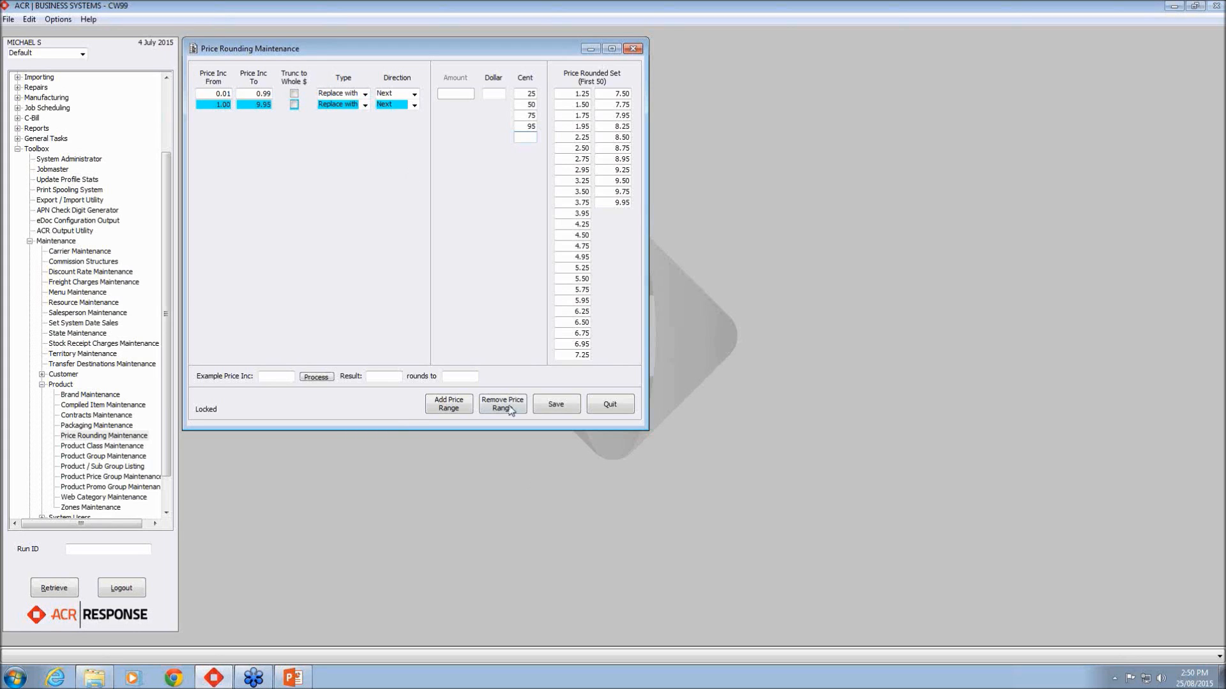
Step: Add a third price range with dollar endings 1, 2, 4, 6, 8 and 9
{"action": "left_click", "coordinate": [440, 407]}
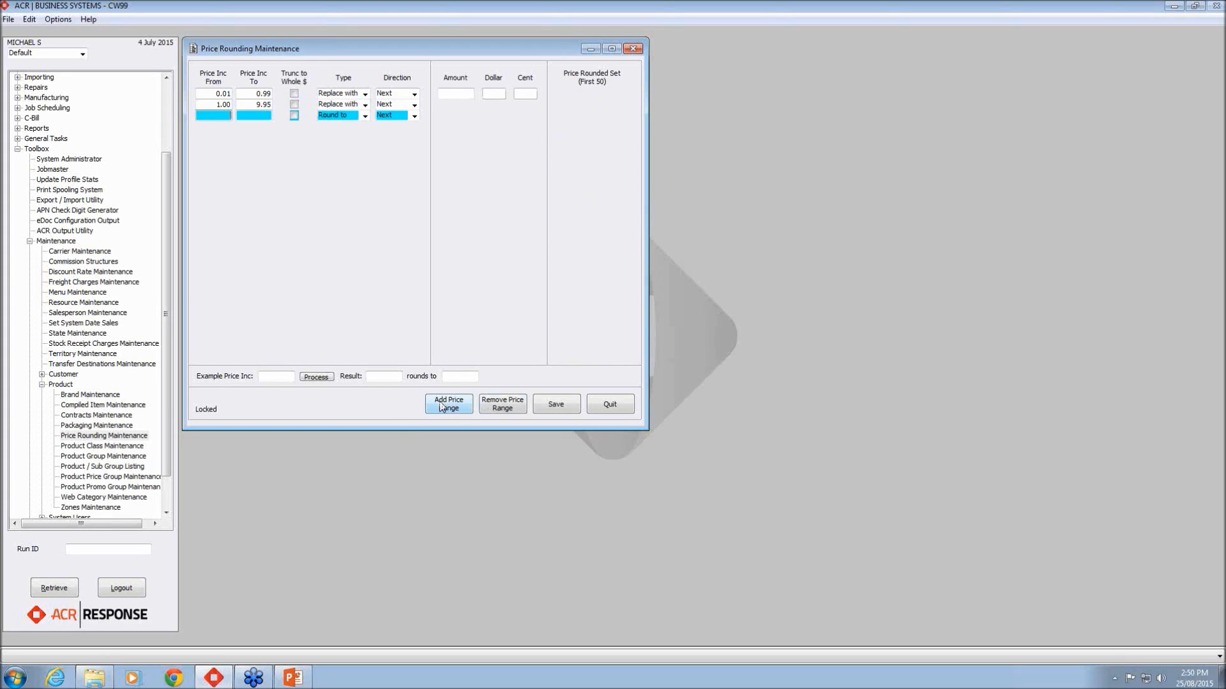
{"action": "type", "text": "1"}
{"action": "key", "text": "Return"}
{"action": "type", "text": "2"}
{"action": "key", "text": "Return"}
{"action": "type", "text": "4"}
{"action": "key", "text": "Return"}
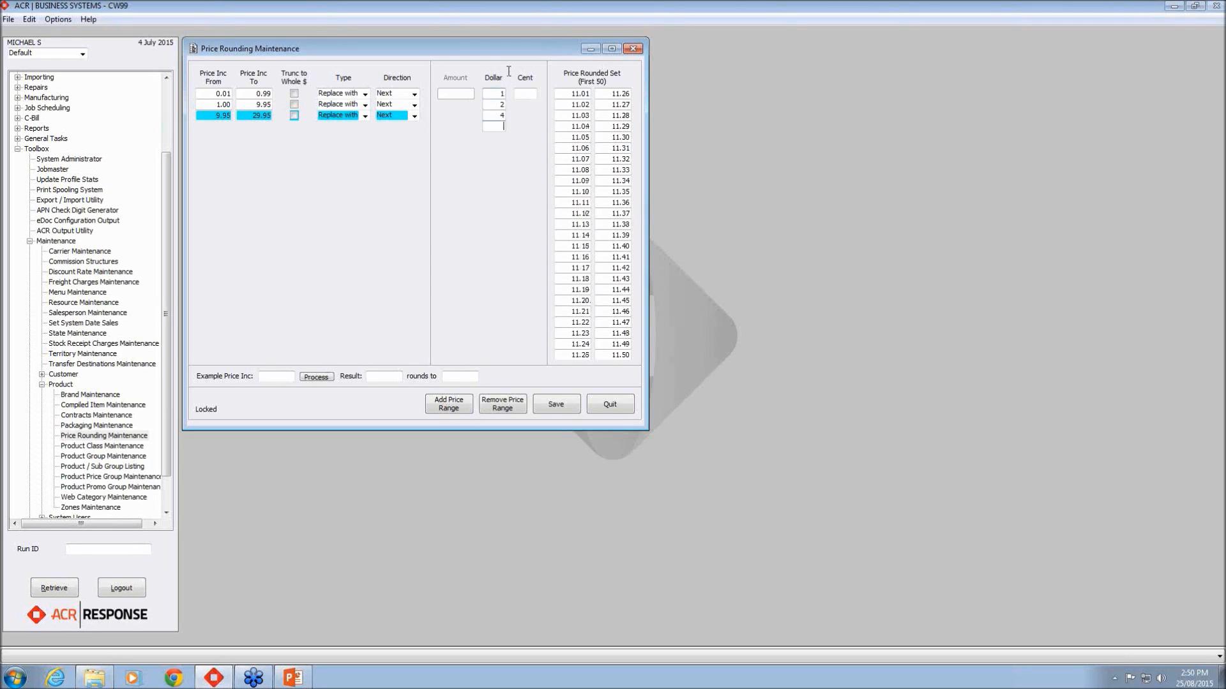
{"action": "type", "text": "6"}
{"action": "key", "text": "Return"}
{"action": "type", "text": "8"}
{"action": "key", "text": "Return"}
{"action": "type", "text": "9"}
{"action": "key", "text": "Return"}
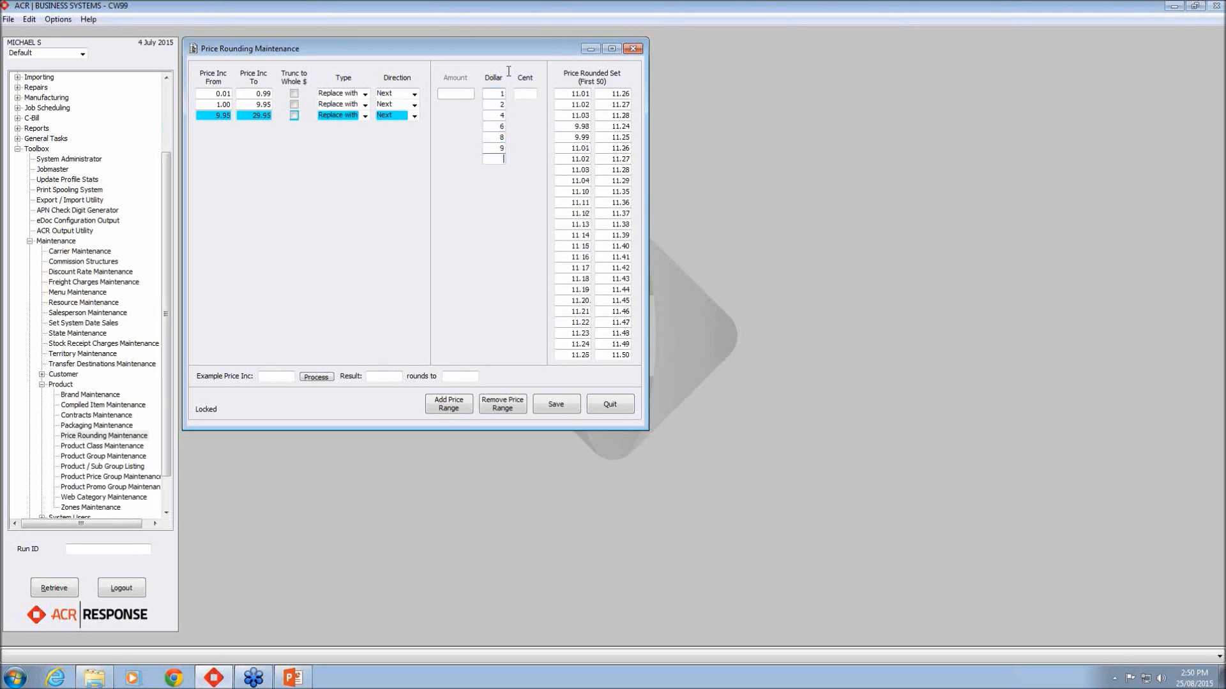
Step: Give the third range cent endings 50 and 93
{"action": "key", "text": "Tab"}
{"action": "type", "text": "50"}
{"action": "key", "text": "Return"}
{"action": "type", "text": "93"}
{"action": "key", "text": "Return"}
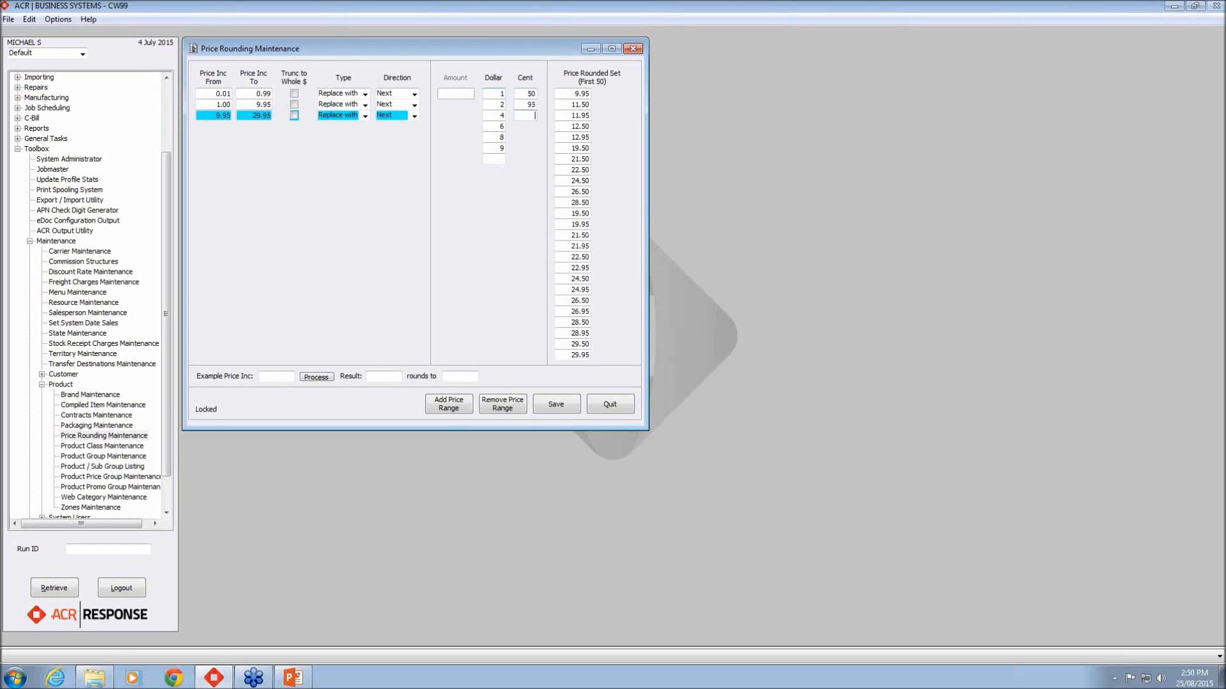
Step: Add a fourth price range from 29.96 to 99.96 set to Replace with
{"action": "left_click", "coordinate": [449, 404]}
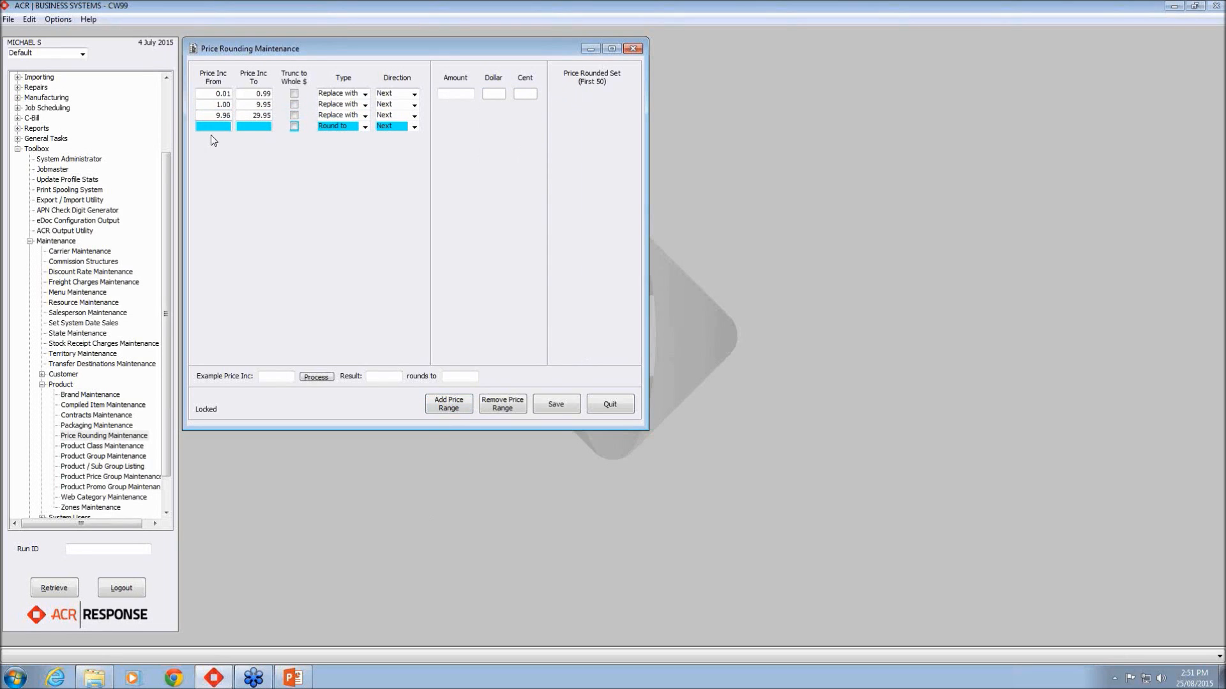
{"action": "type", "text": "29.969"}
{"action": "key", "text": "BackSpace"}
{"action": "left_click", "coordinate": [253, 128]}
{"action": "type", "text": "99.96"}
{"action": "left_click", "coordinate": [364, 127]}
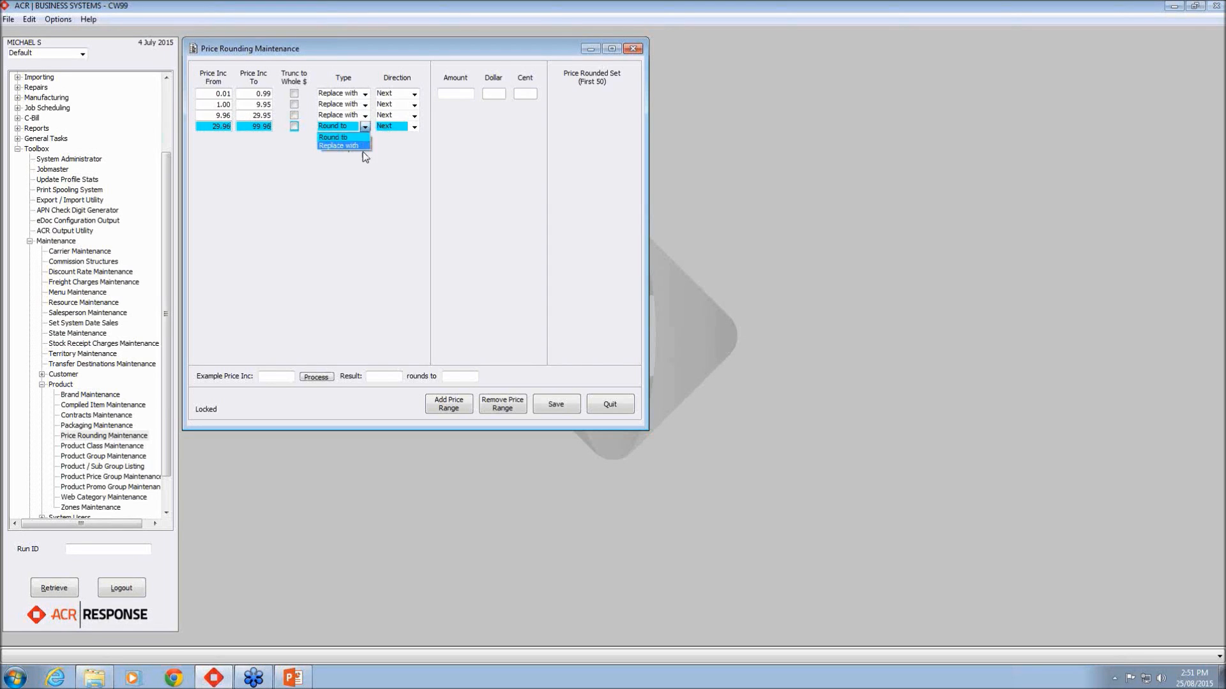
{"action": "left_click", "coordinate": [363, 146]}
{"action": "left_click", "coordinate": [364, 129]}
{"action": "left_click", "coordinate": [367, 146]}
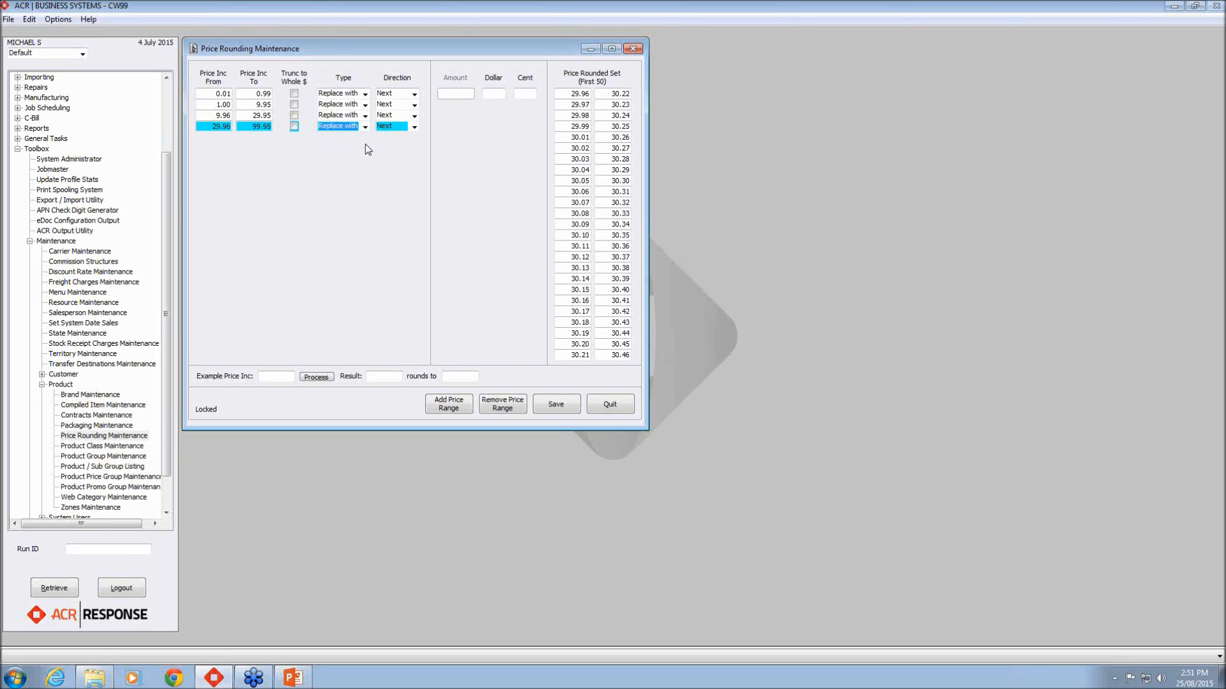
Step: Give the fourth range dollar ending 4 and cent ending 95, then add another row
{"action": "left_click", "coordinate": [500, 94]}
{"action": "type", "text": "4"}
{"action": "key", "text": "Tab"}
{"action": "type", "text": "95"}
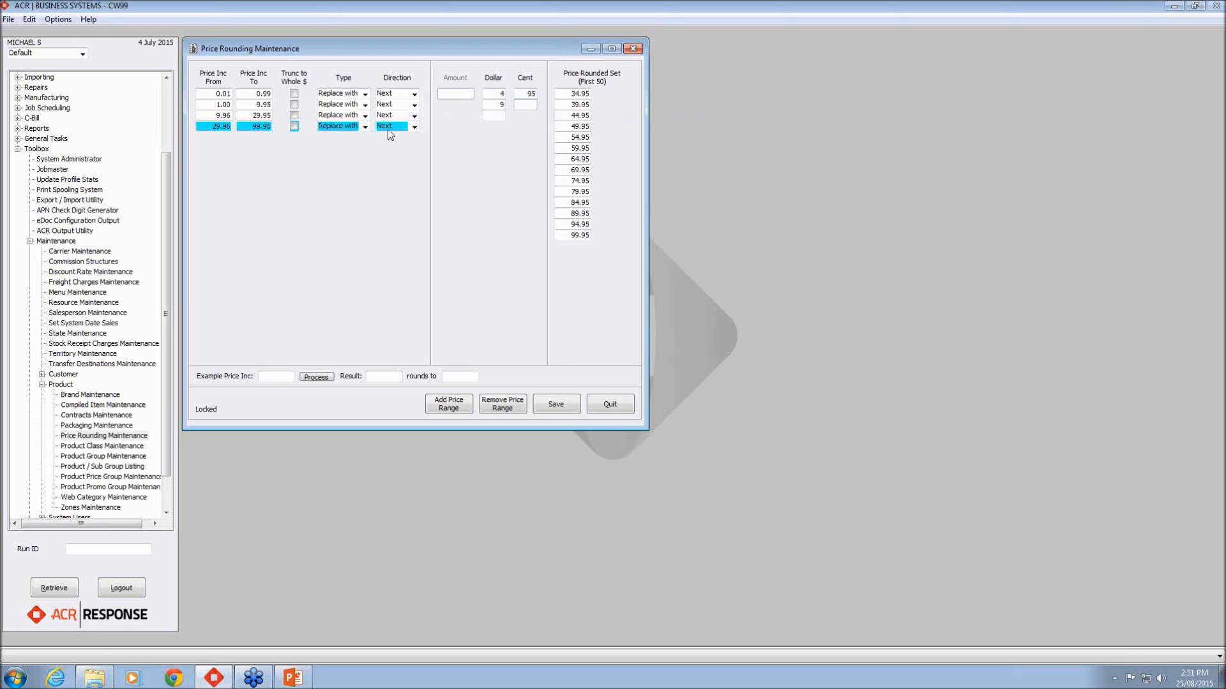
{"action": "left_click", "coordinate": [442, 408]}
Step: Set the fifth range to 99.96–199.5, truncated to whole dollars, using Replace with
{"action": "type", "text": "99.9"}
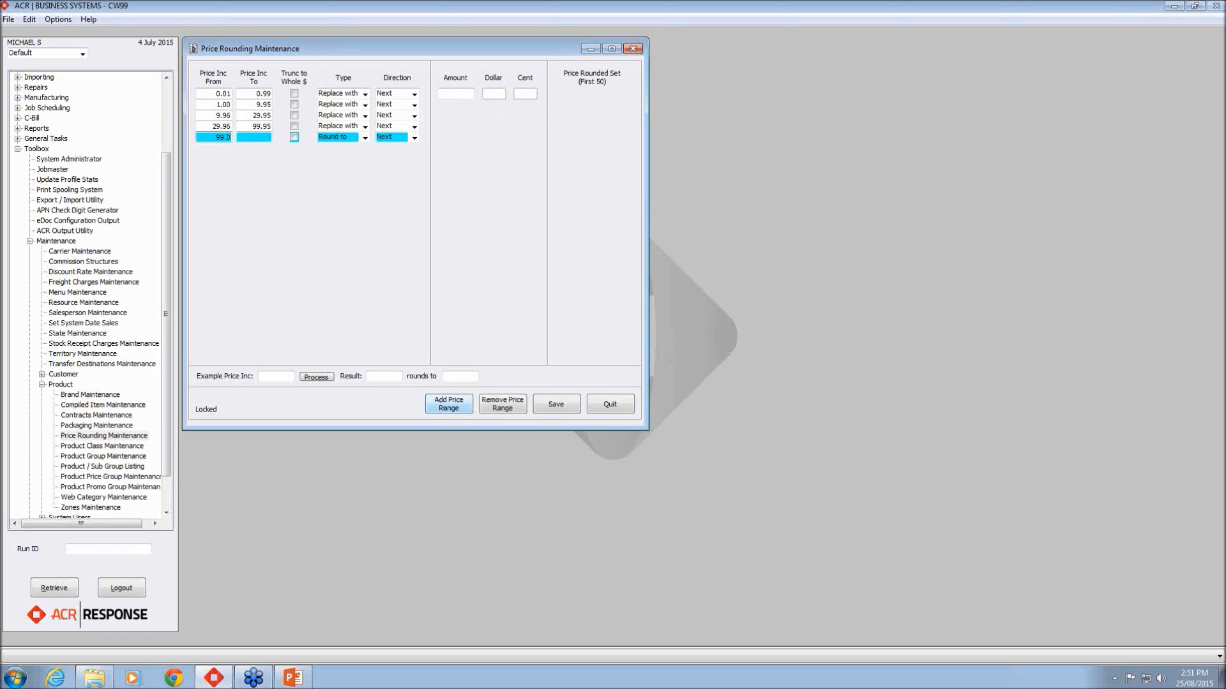
{"action": "type", "text": "699.99"}
{"action": "key", "text": "BackSpace"}
{"action": "key", "text": "BackSpace"}
{"action": "key", "text": "BackSpace"}
{"action": "key", "text": "BackSpace"}
{"action": "key", "text": "BackSpace"}
{"action": "left_click", "coordinate": [269, 138]}
{"action": "type", "text": "199.5"}
{"action": "left_click", "coordinate": [294, 137]}
{"action": "left_click", "coordinate": [365, 138]}
{"action": "left_click", "coordinate": [338, 148]}
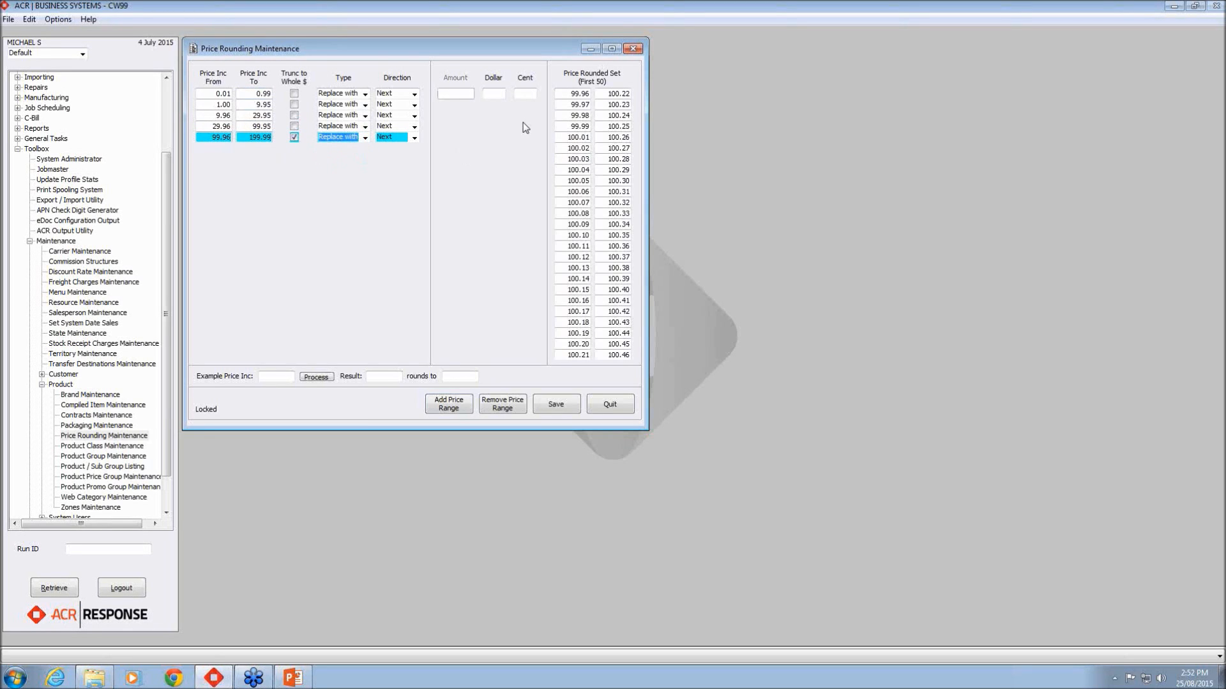
Step: Give the fifth range dollar endings 5 and 9 with cent ending 00
{"action": "left_click", "coordinate": [494, 95]}
{"action": "type", "text": "5"}
{"action": "key", "text": "Return"}
{"action": "type", "text": "9"}
{"action": "key", "text": "Return"}
{"action": "left_click", "coordinate": [525, 93]}
{"action": "type", "text": "00"}
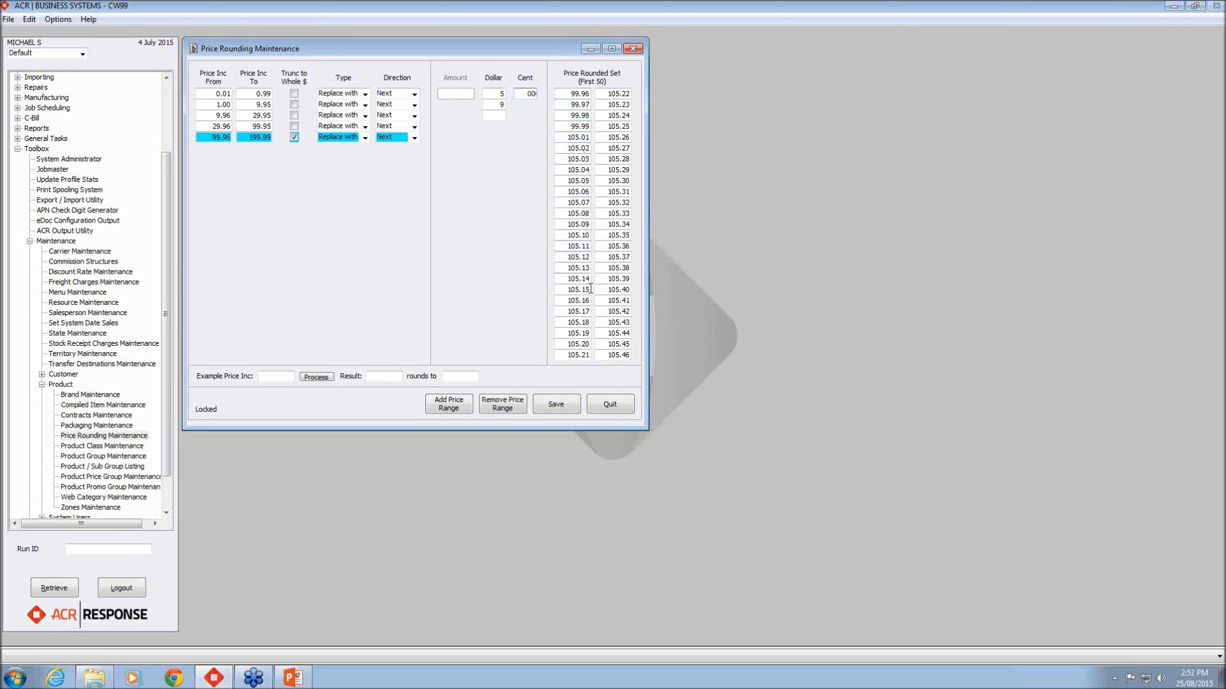
{"action": "key", "text": "Tab"}
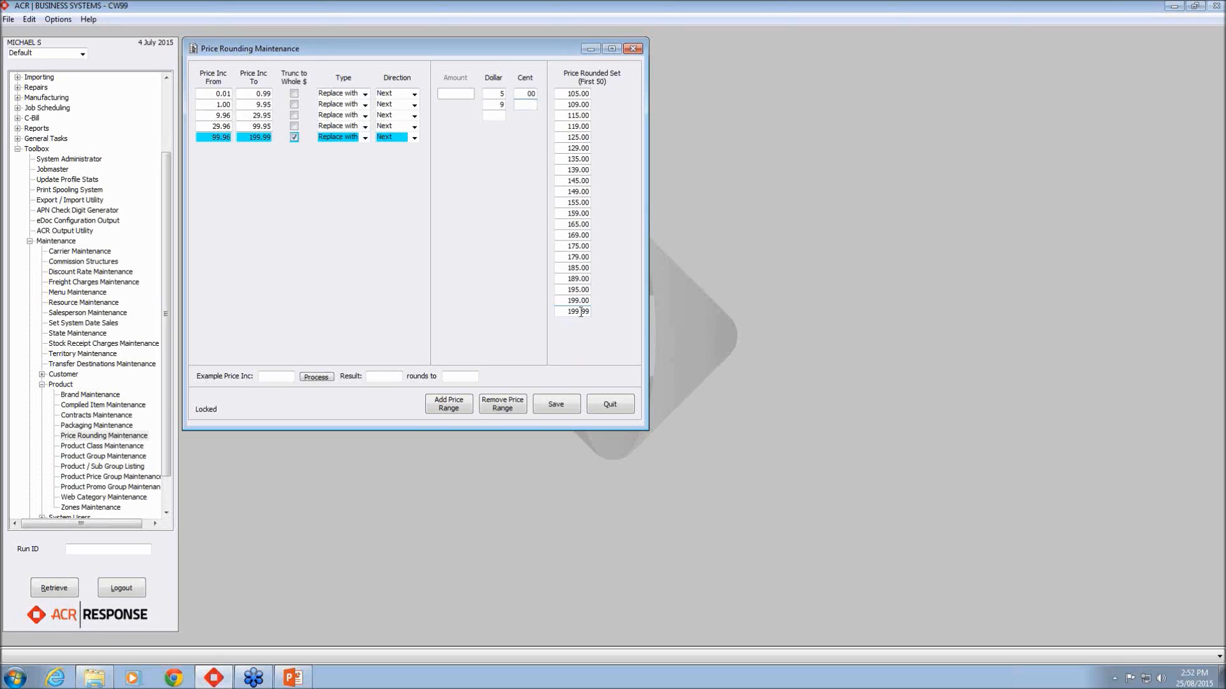
Step: Add a sixth range from 200 to 99,999.99, truncated to whole dollars, using Replace with
{"action": "left_click", "coordinate": [452, 409]}
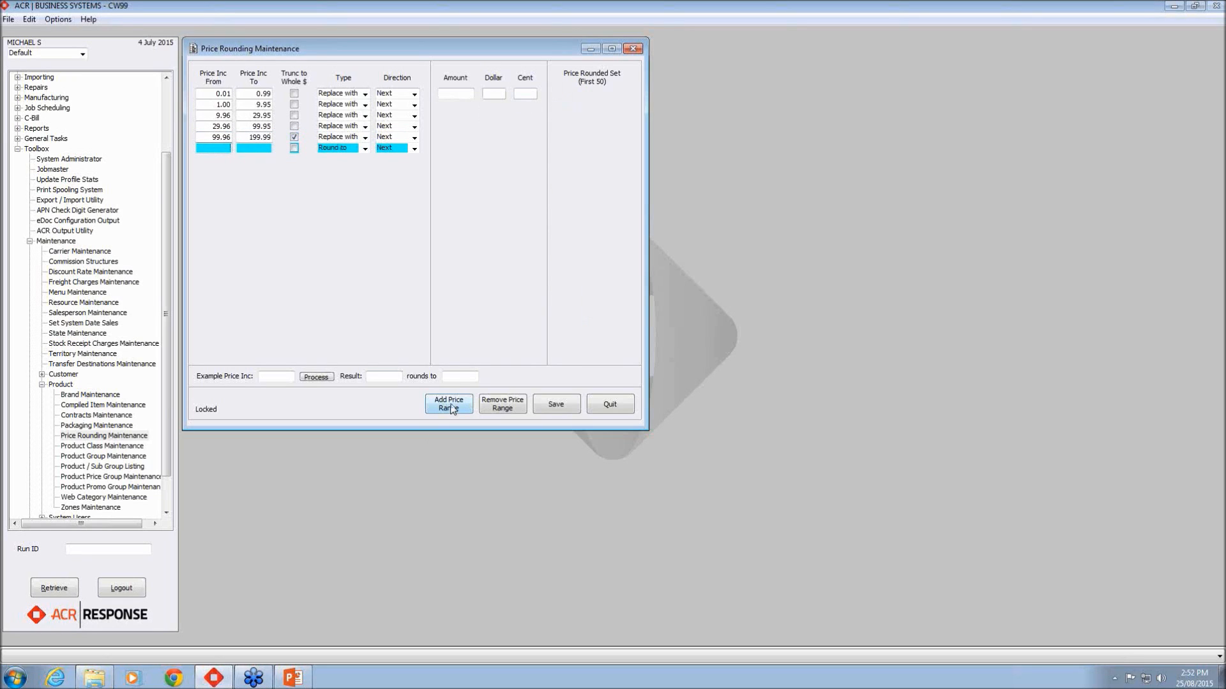
{"action": "type", "text": "200"}
{"action": "key", "text": "Tab"}
{"action": "type", "text": "99.99999"}
{"action": "left_click", "coordinate": [264, 148]}
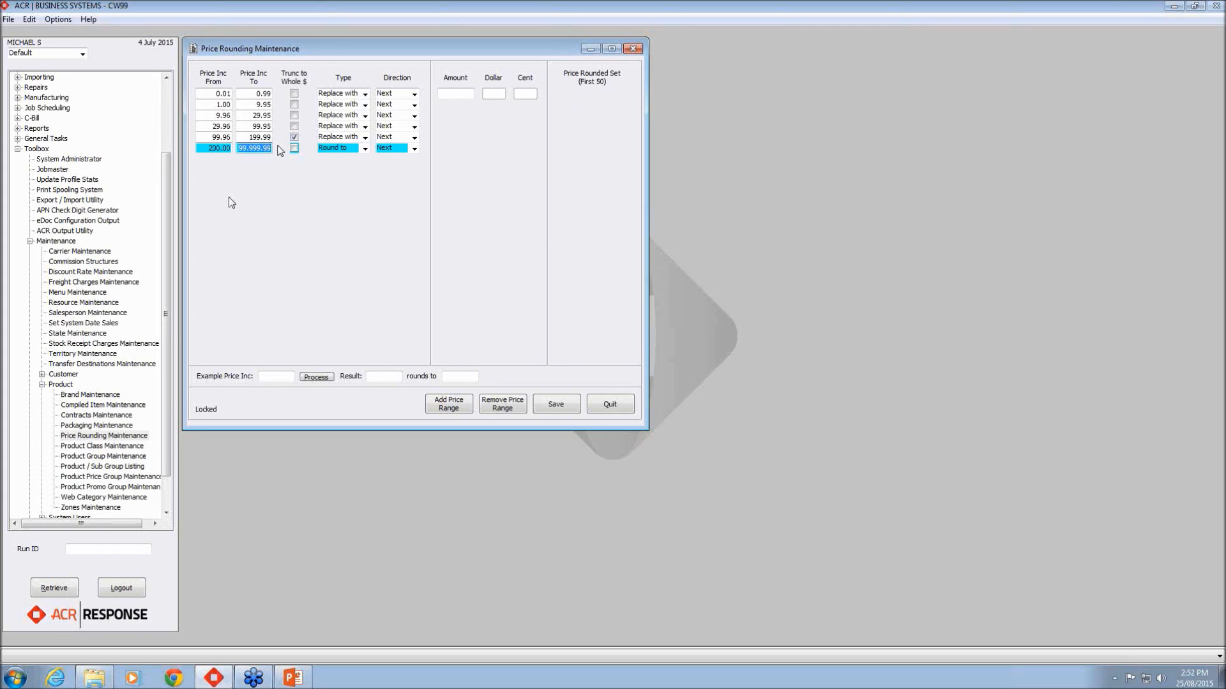
{"action": "type", "text": "99999."}
{"action": "key", "text": "Tab"}
{"action": "left_click", "coordinate": [295, 148]}
{"action": "left_click", "coordinate": [365, 149]}
{"action": "left_click", "coordinate": [362, 164]}
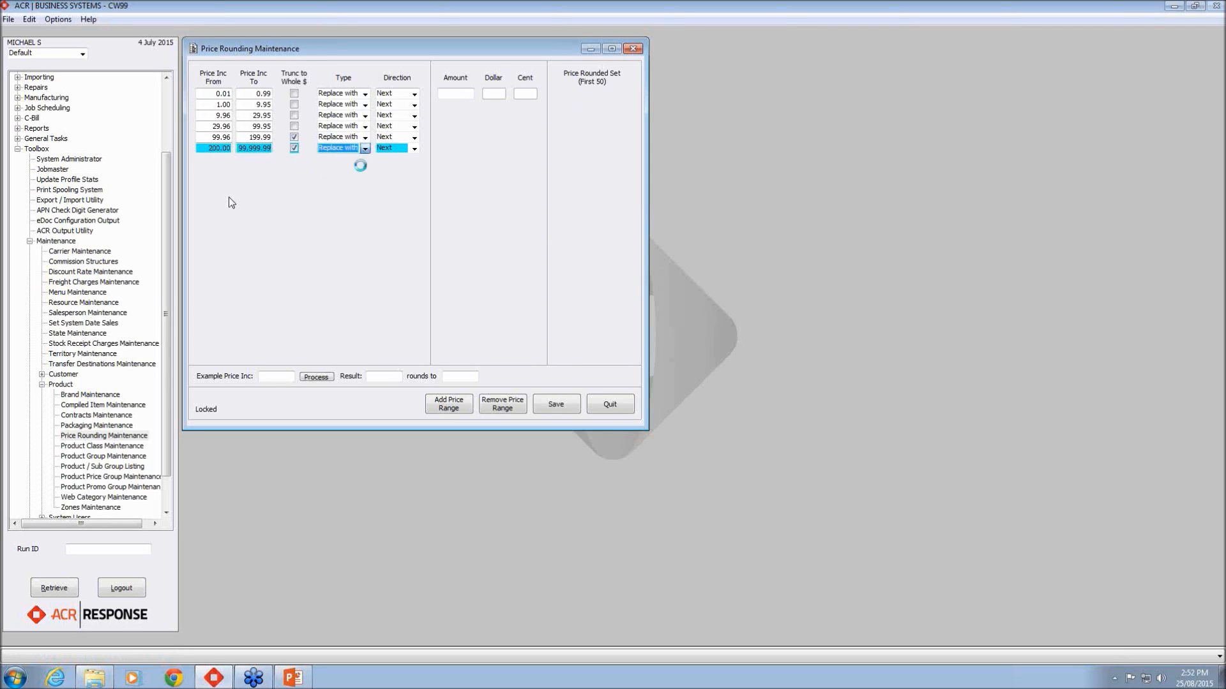
Step: Give the sixth range dollar ending 9 and cent ending 00
{"action": "left_click", "coordinate": [494, 90]}
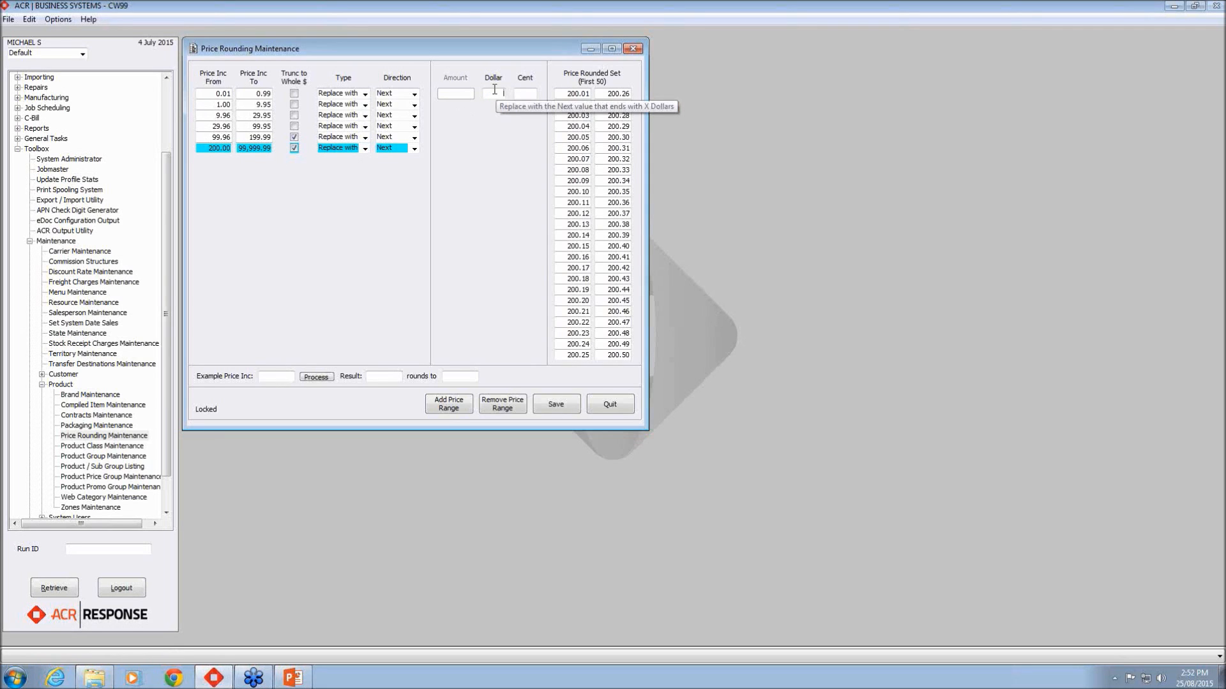
{"action": "type", "text": "9"}
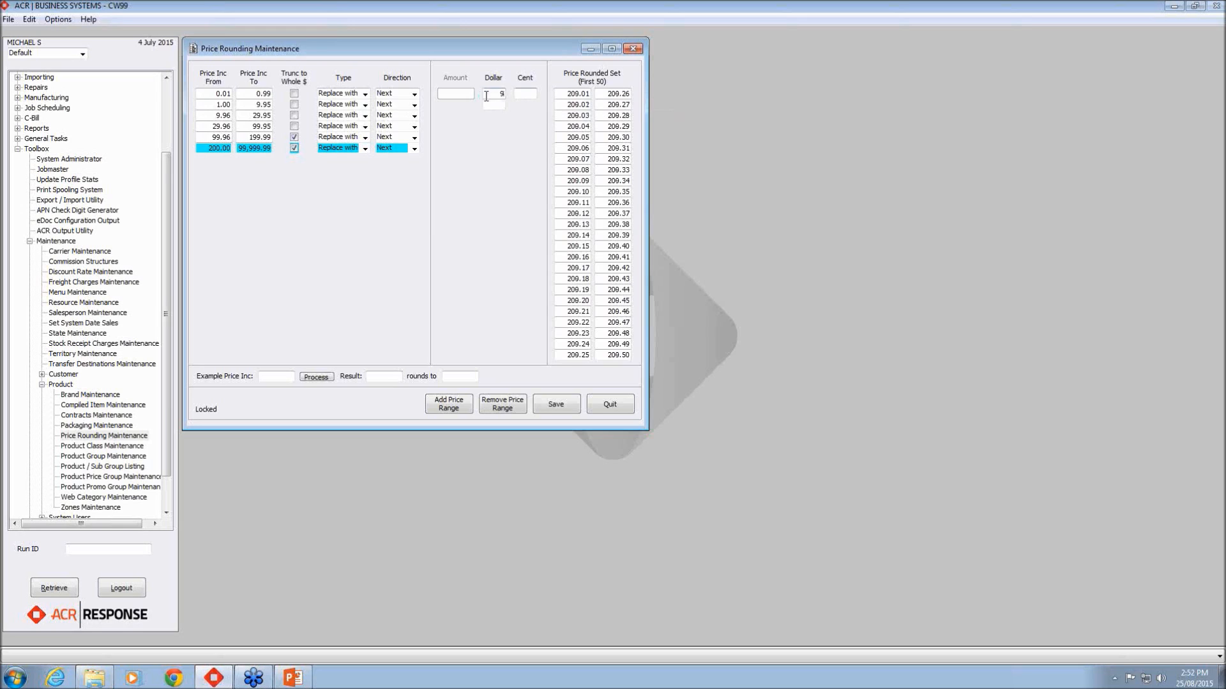
{"action": "left_click", "coordinate": [529, 94]}
{"action": "type", "text": "00"}
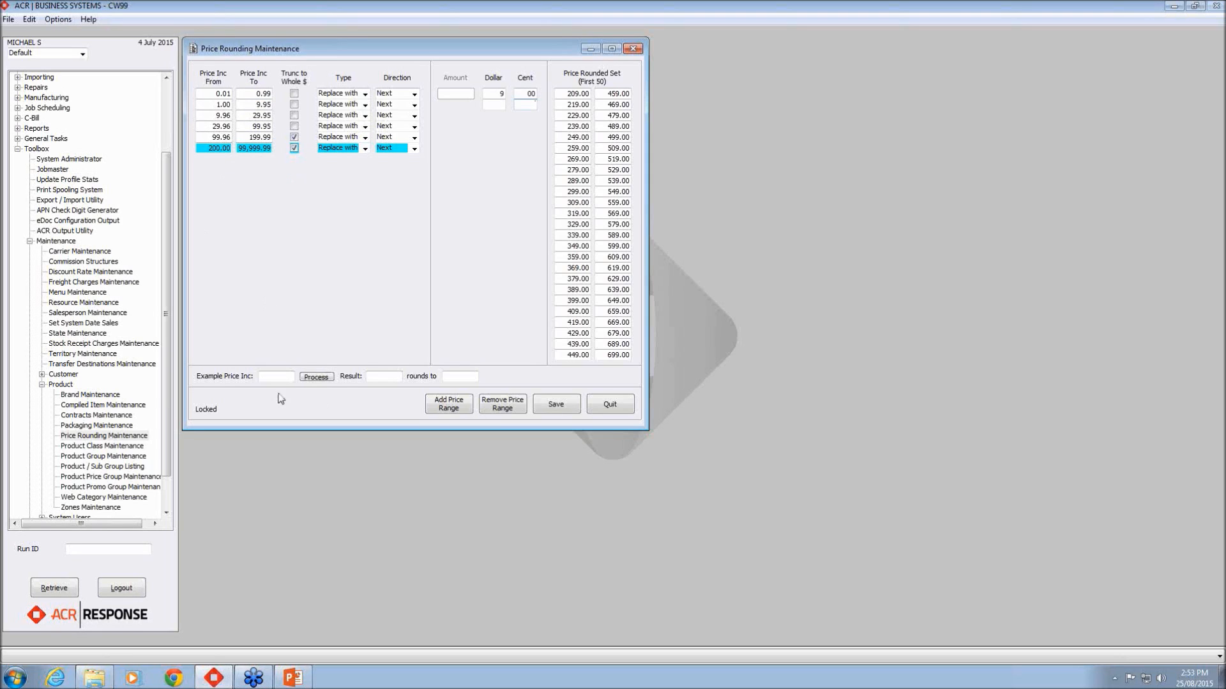
Step: Test example price 55.50 and locate 59.95 in the 29.96–99.95 range's rounded prices
{"action": "left_click", "coordinate": [289, 376]}
{"action": "type", "text": "55.50"}
{"action": "left_click", "coordinate": [319, 378]}
{"action": "left_click", "coordinate": [249, 126]}
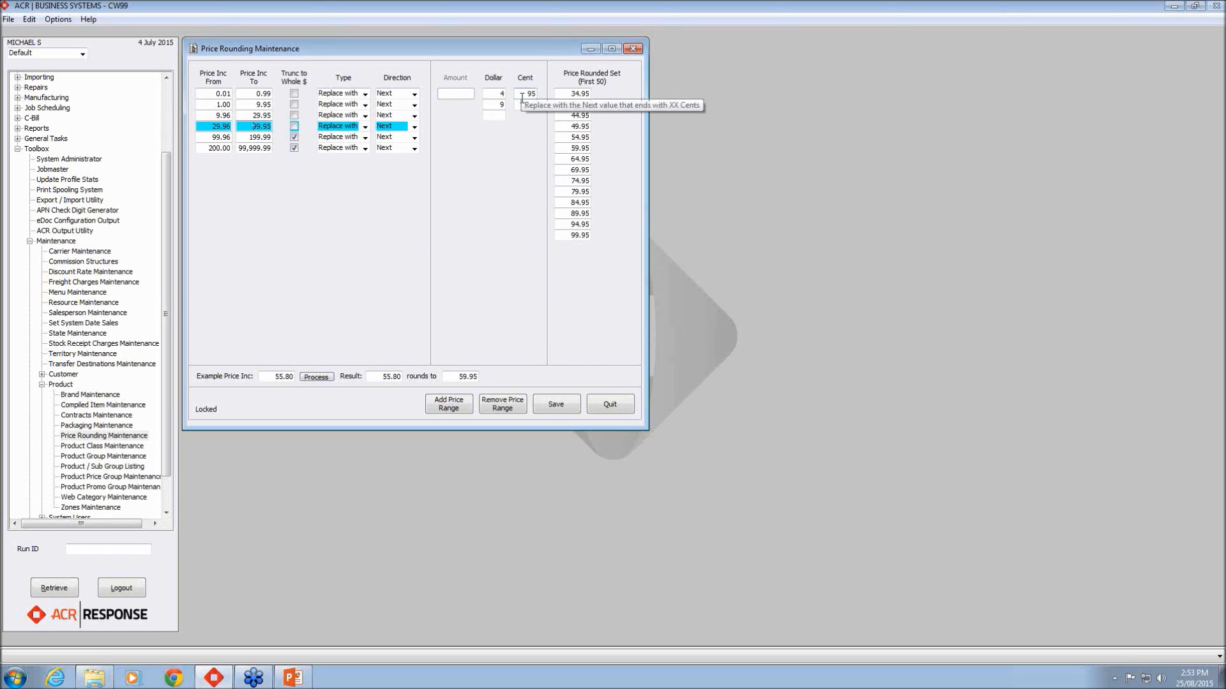
{"action": "left_click_drag", "start_coordinate": [569, 148], "coordinate": [589, 151]}
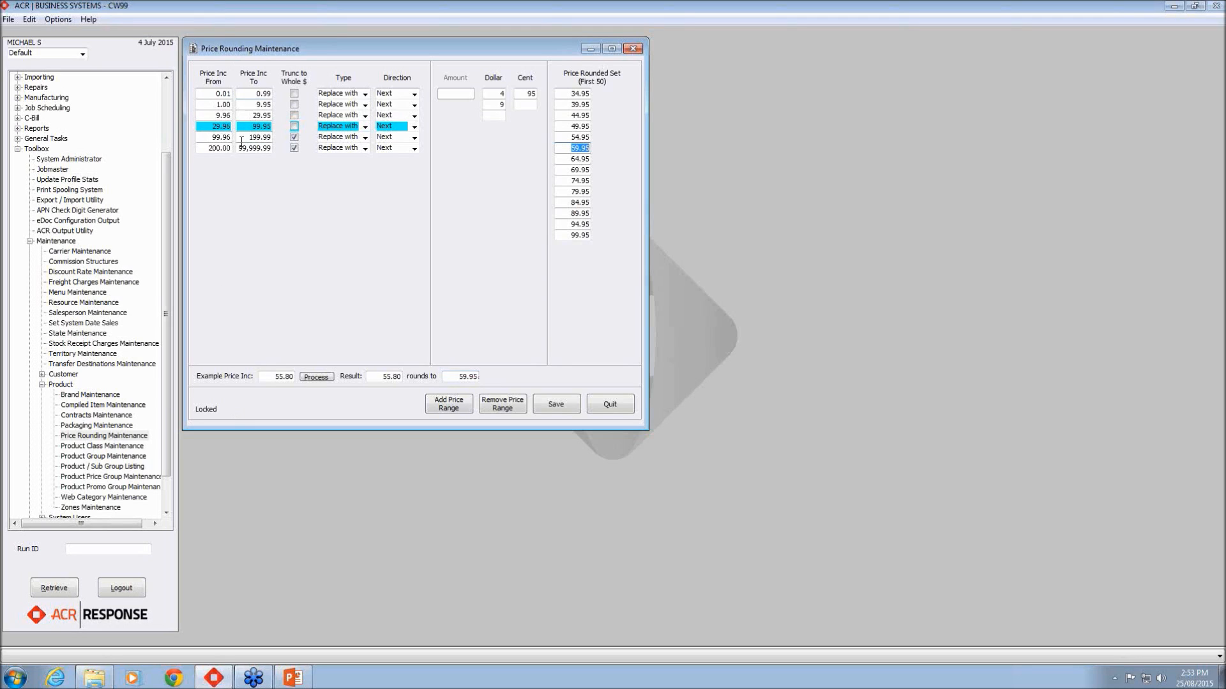
Step: Select the 200.00 range and enter 209.99 as the new example price
{"action": "left_click", "coordinate": [205, 148]}
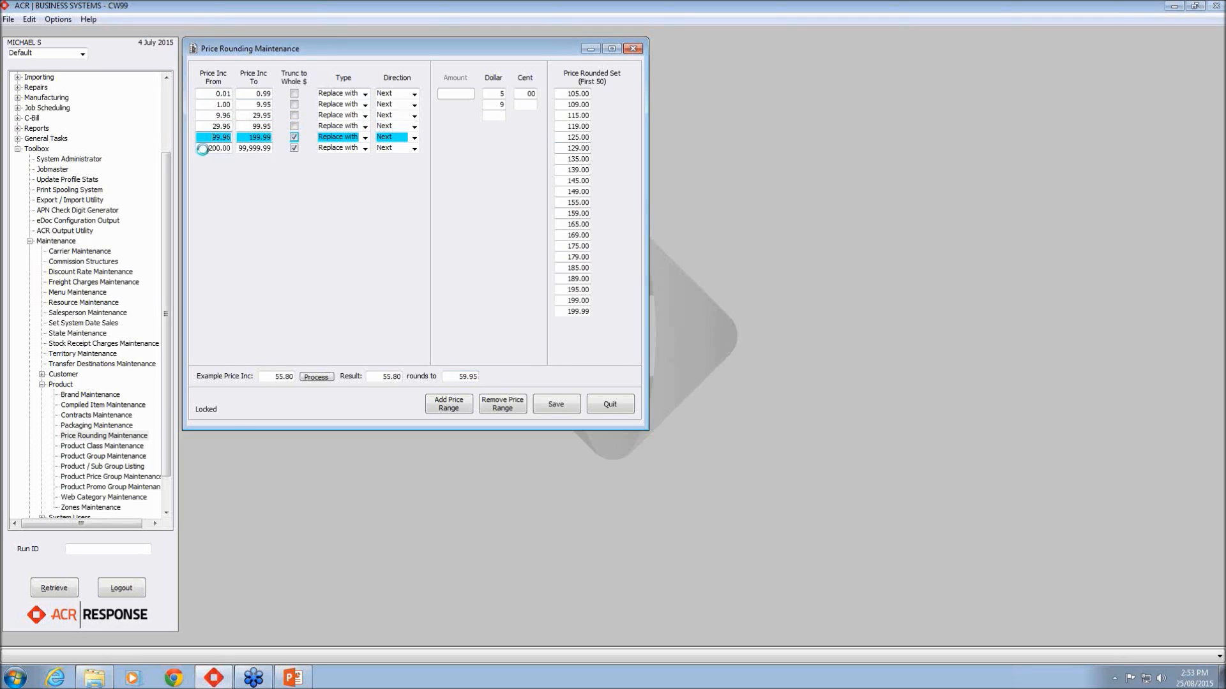
{"action": "left_click", "coordinate": [281, 376]}
{"action": "type", "text": "209"}
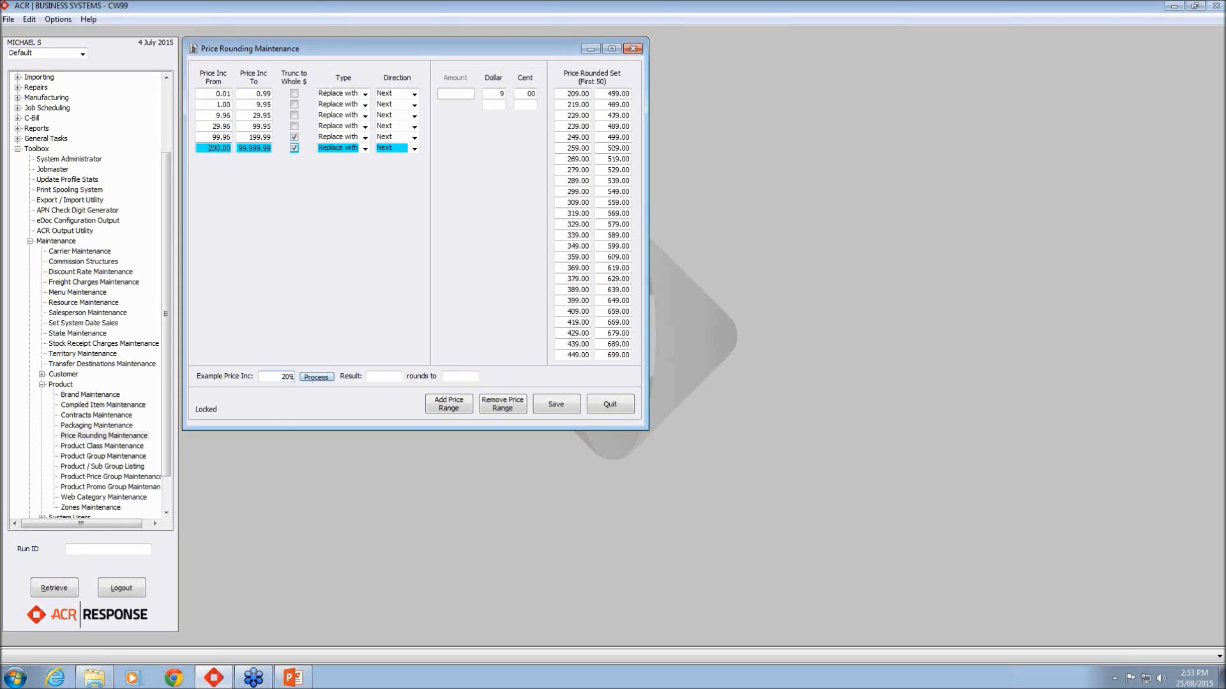
{"action": "type", "text": ".99"}
Step: Test how 209.99 rounds in the 200.00–99,999.99 range with whole-dollar truncation on
{"action": "left_click", "coordinate": [324, 378]}
{"action": "left_click_drag", "start_coordinate": [393, 377], "coordinate": [402, 377]}
{"action": "left_click", "coordinate": [401, 378]}
Step: Untick Trunc to Whole $ on the 200.00 row and retest 209.99, giving 219.00
{"action": "left_click", "coordinate": [295, 153]}
{"action": "left_click", "coordinate": [294, 149]}
{"action": "left_click", "coordinate": [276, 376]}
Step: Toggle truncation back on, then off again, retesting 209.99 each time
{"action": "type", "text": "209.99"}
{"action": "left_click", "coordinate": [327, 378]}
{"action": "left_click", "coordinate": [295, 150]}
{"action": "left_click", "coordinate": [277, 378]}
{"action": "type", "text": "209.99"}
{"action": "left_click", "coordinate": [324, 377]}
{"action": "left_click", "coordinate": [295, 150]}
{"action": "left_click", "coordinate": [284, 379]}
{"action": "type", "text": "209.99"}
{"action": "left_click", "coordinate": [315, 376]}
Step: Re-tick Trunc to Whole $ on the 200.00 row and quit Price Rounding Maintenance
{"action": "left_click", "coordinate": [295, 148]}
{"action": "left_click", "coordinate": [614, 404]}
Step: Search the programs for COST and open the Cost Adjustment Utility
{"action": "type", "text": "COST"}
{"action": "key", "text": "Return"}
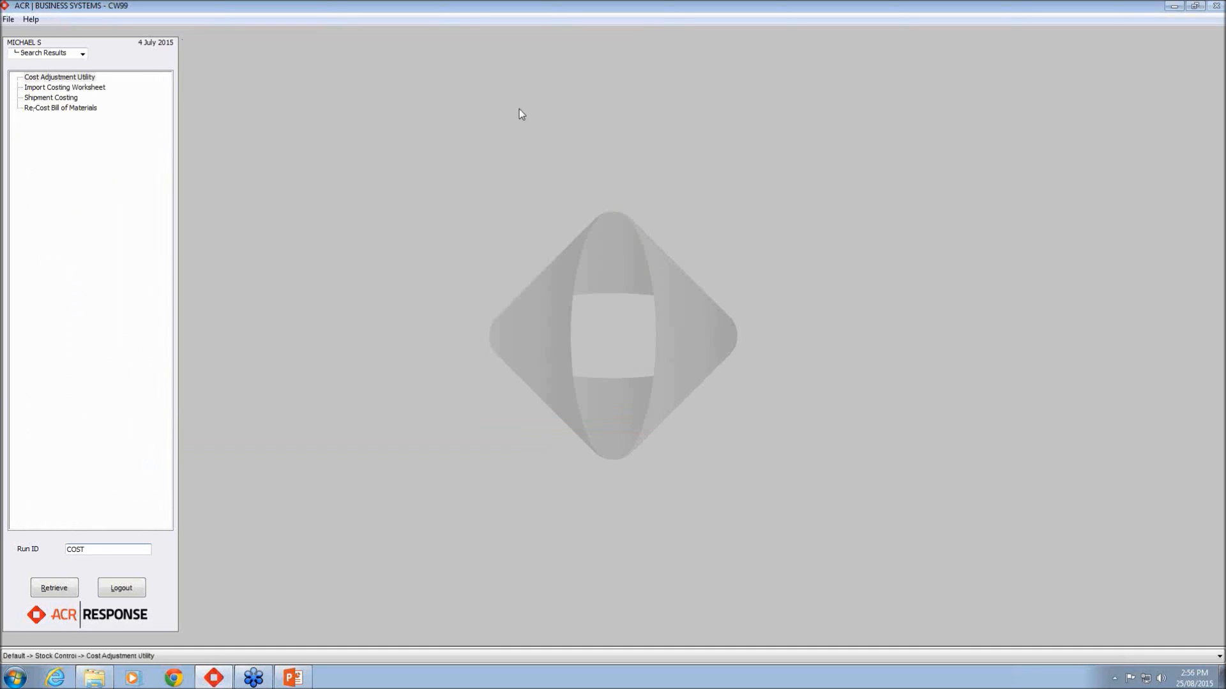
{"action": "double_click", "coordinate": [77, 77]}
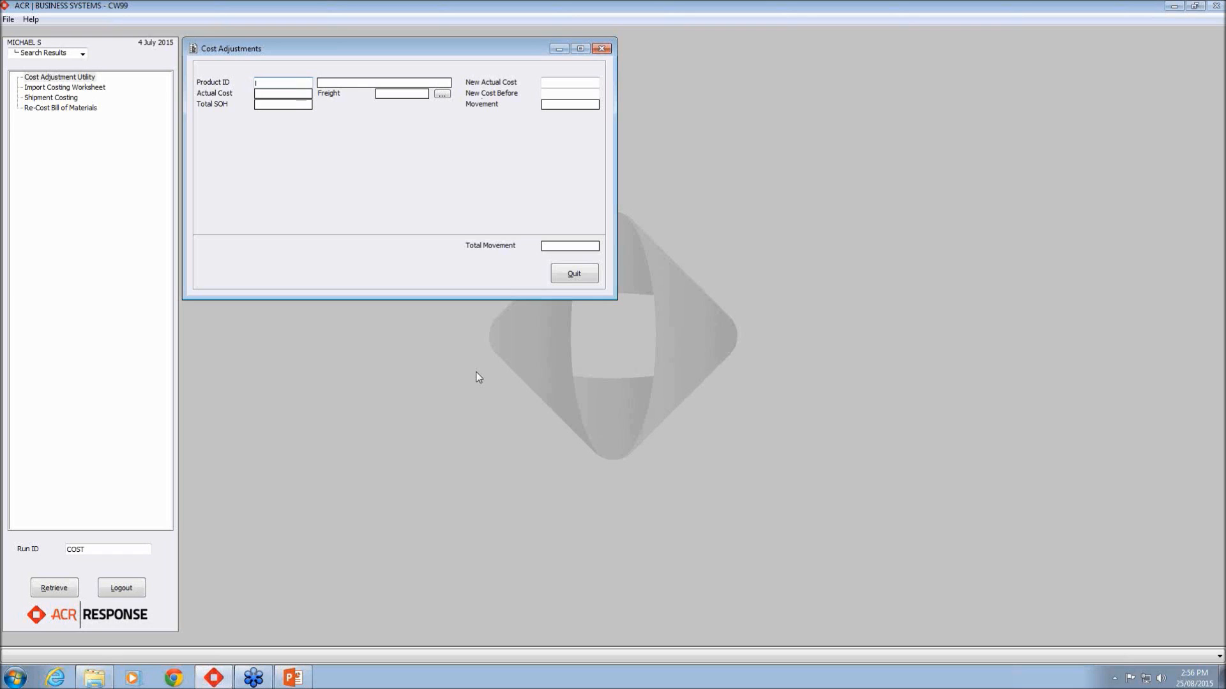
Step: Enter a new actual cost of 15.80 for MATT1 and confirm to review price changes
{"action": "type", "text": "MATT1"}
{"action": "key", "text": "Tab"}
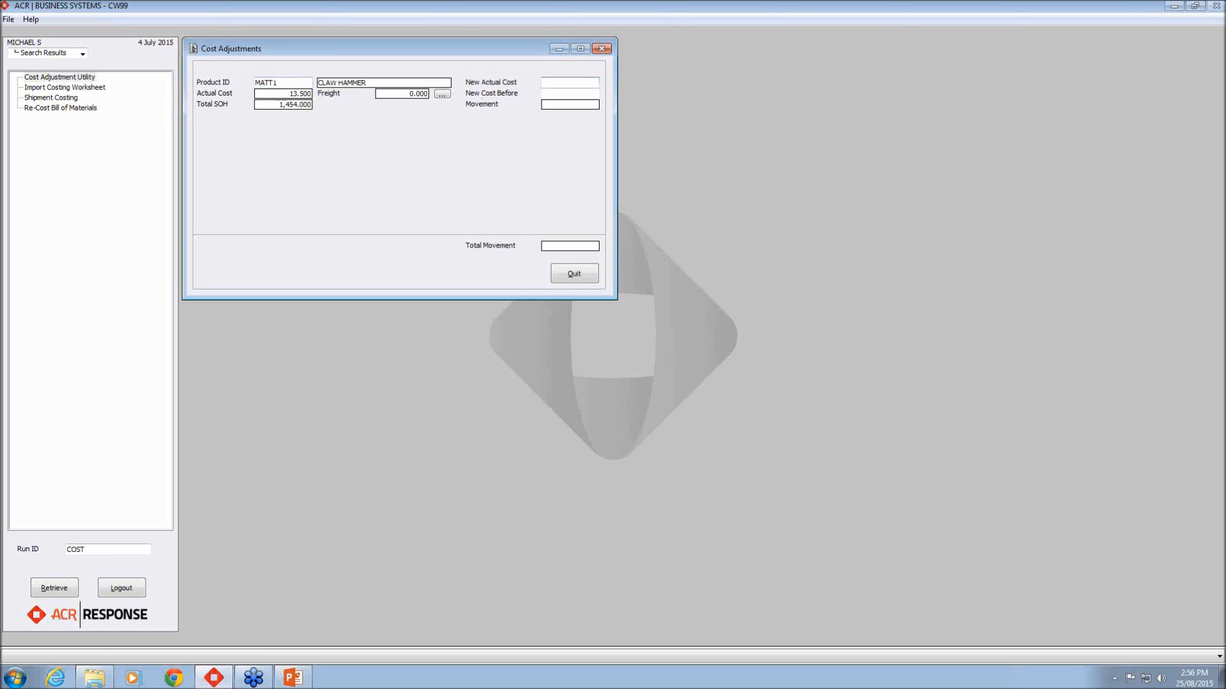
{"action": "type", "text": "15.80"}
{"action": "key", "text": "Return"}
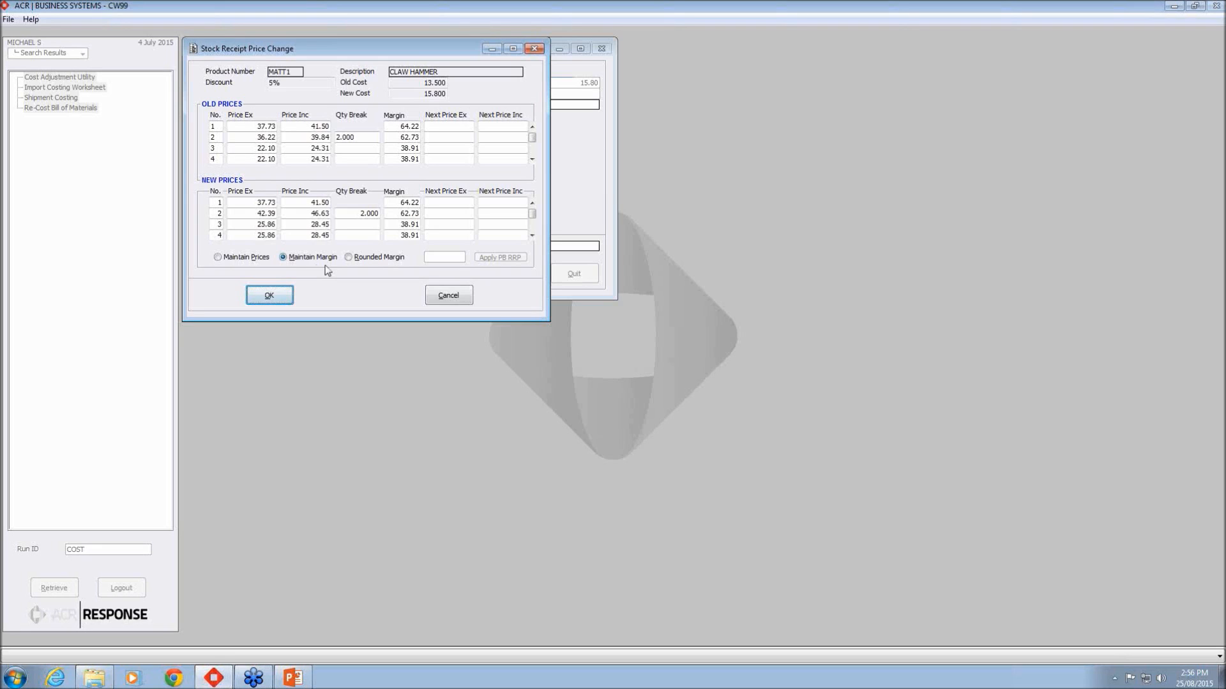
Step: Try Maintain Prices and compare the old and reduced new row 2 margins
{"action": "left_click", "coordinate": [218, 257]}
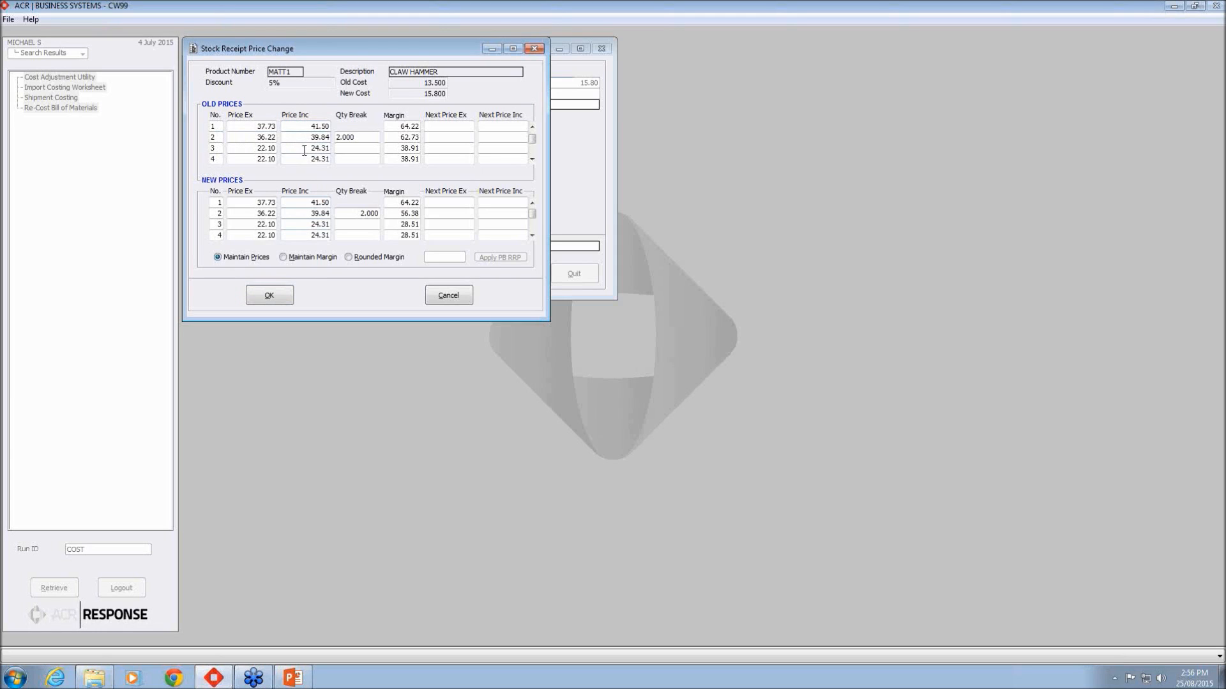
{"action": "left_click", "coordinate": [308, 235]}
{"action": "left_click_drag", "start_coordinate": [400, 137], "coordinate": [429, 139]}
{"action": "left_click_drag", "start_coordinate": [399, 213], "coordinate": [427, 215]}
Step: Switch to Maintain Margin, raising the row 2 price from 39.84 to 46.63
{"action": "left_click", "coordinate": [283, 257]}
{"action": "left_click", "coordinate": [317, 137]}
{"action": "left_click", "coordinate": [307, 213]}
{"action": "left_click", "coordinate": [401, 136]}
{"action": "left_click", "coordinate": [401, 213]}
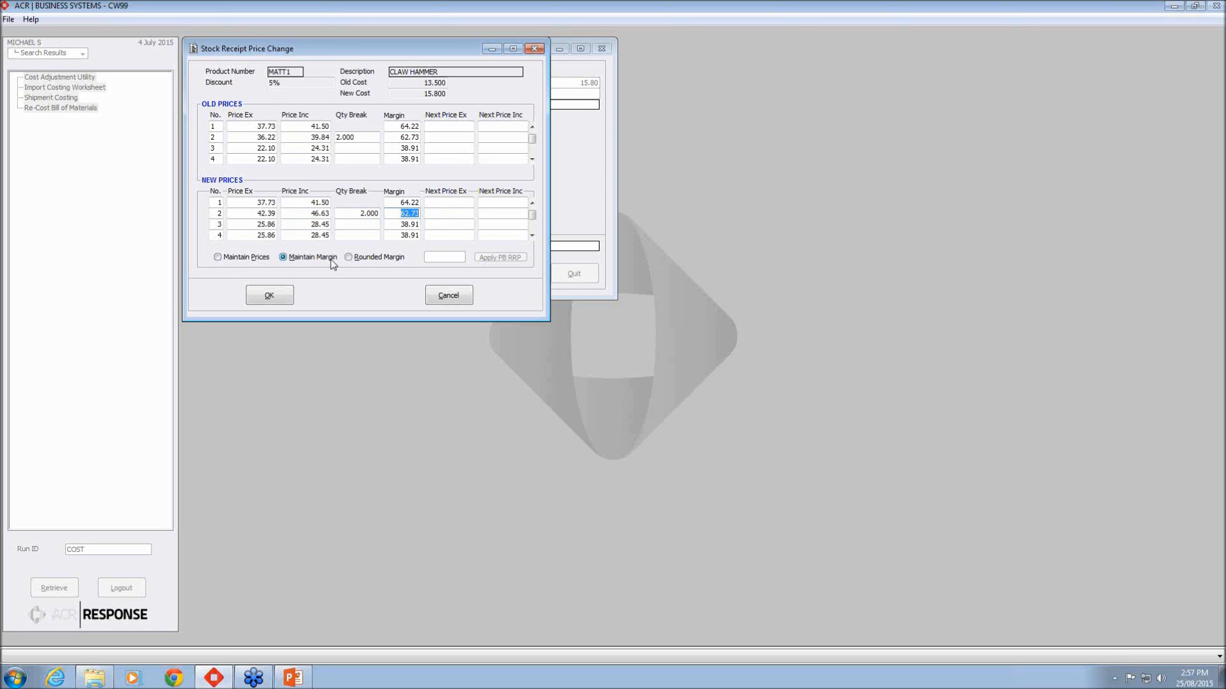
Step: Switch to Rounded Margin, giving a row 2 price of 49.95 versus the old 62.73 margin
{"action": "left_click", "coordinate": [348, 257]}
{"action": "left_click", "coordinate": [319, 138]}
{"action": "left_click", "coordinate": [318, 214]}
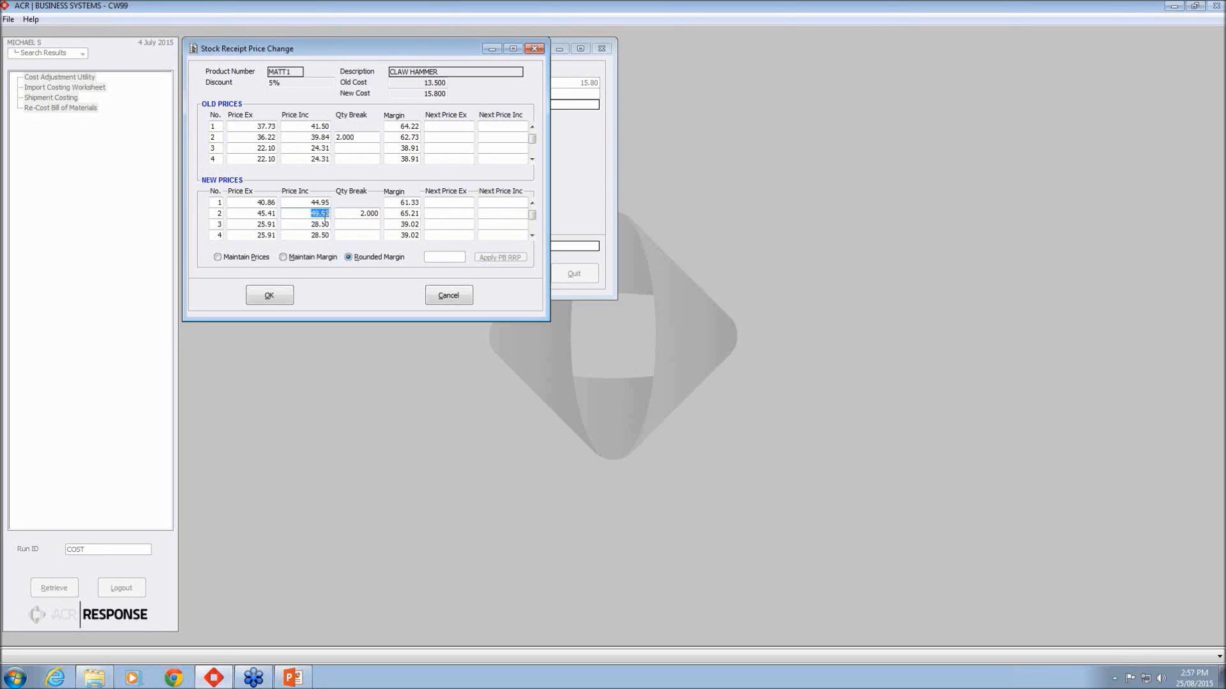
{"action": "left_click", "coordinate": [404, 137]}
{"action": "left_click", "coordinate": [400, 214]}
{"action": "left_click", "coordinate": [220, 256]}
{"action": "left_click", "coordinate": [283, 257]}
{"action": "left_click", "coordinate": [348, 258]}
Step: Accept MATT1's rounded prices, then enter MATT2 with a new actual cost of 150
{"action": "left_click", "coordinate": [276, 296]}
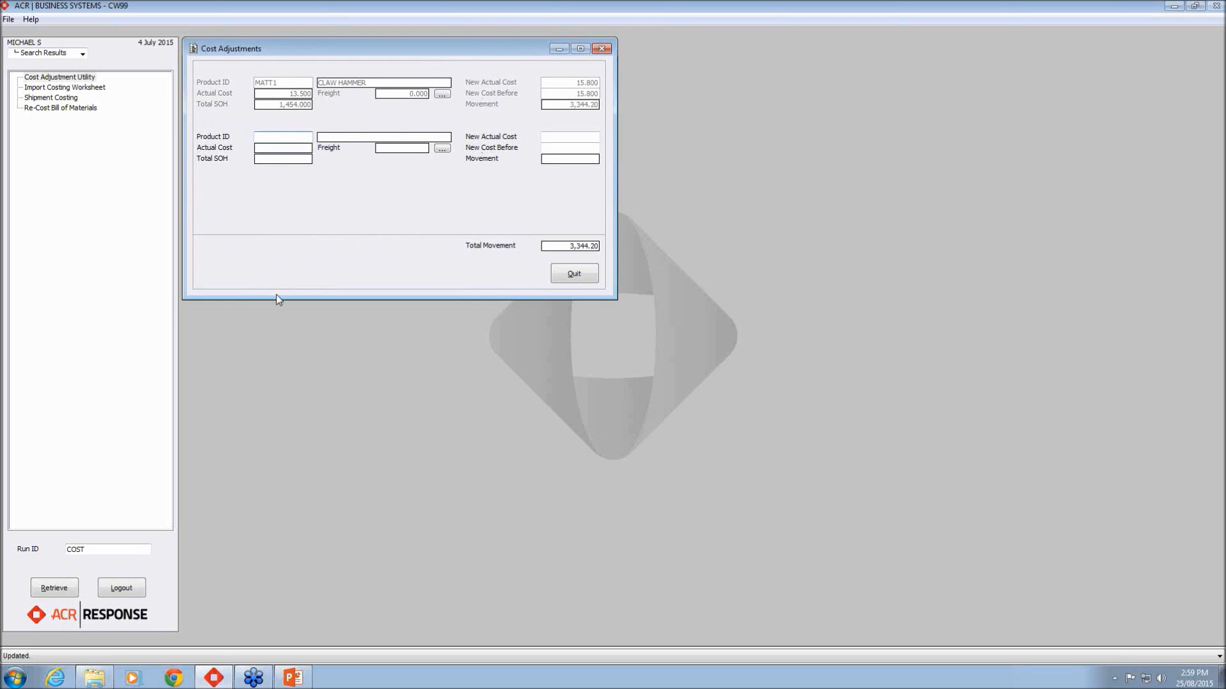
{"action": "type", "text": "MATT2"}
{"action": "key", "text": "Return"}
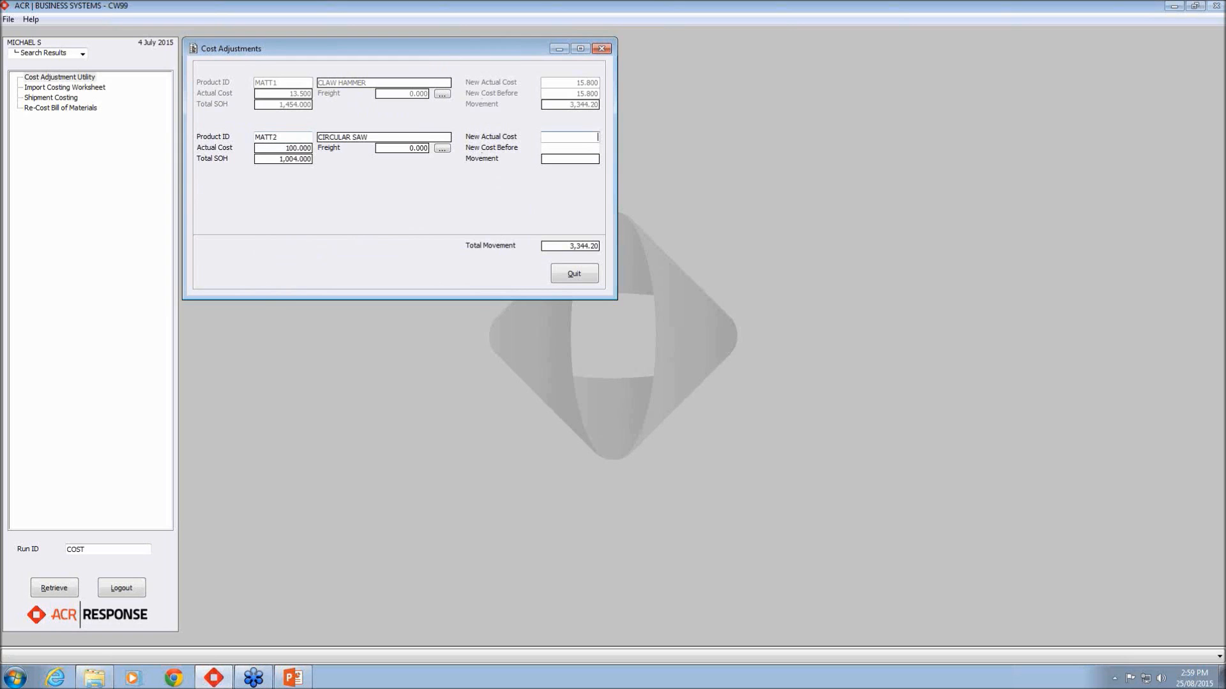
{"action": "type", "text": "150"}
{"action": "key", "text": "Return"}
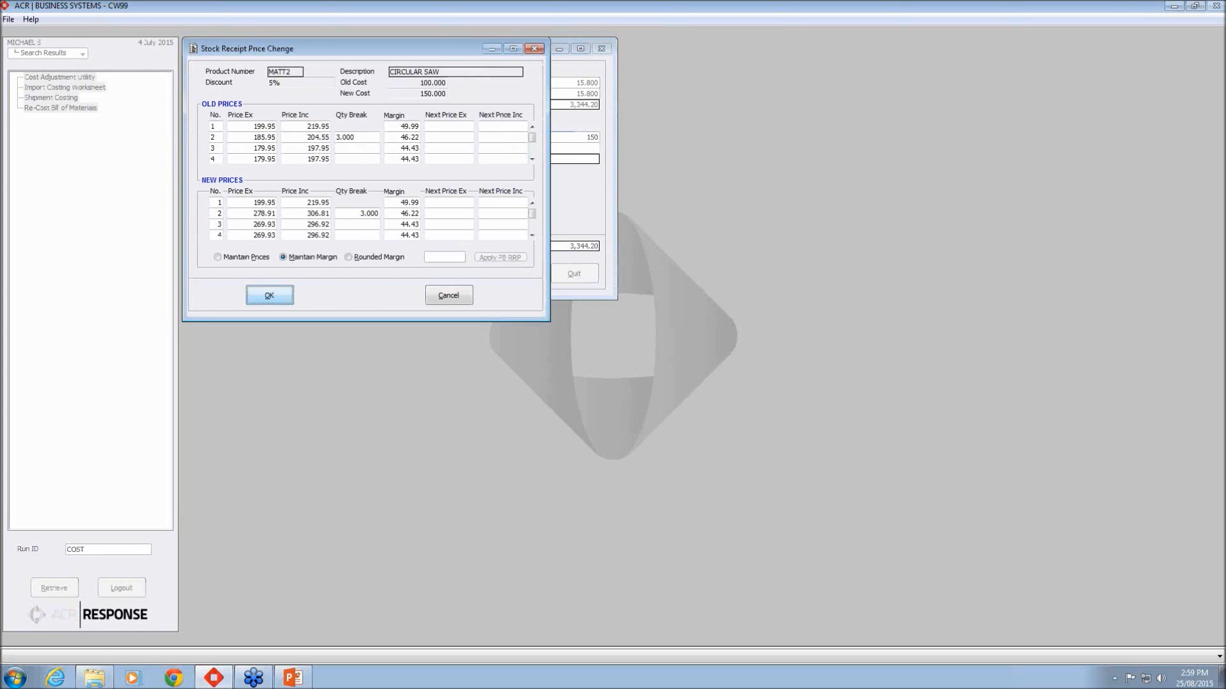
Step: Examine MATT2's margin-kept prices (row 3 296.92, margin 44.43), then try Maintain Prices
{"action": "left_click", "coordinate": [326, 215]}
{"action": "key", "text": "shift+Home"}
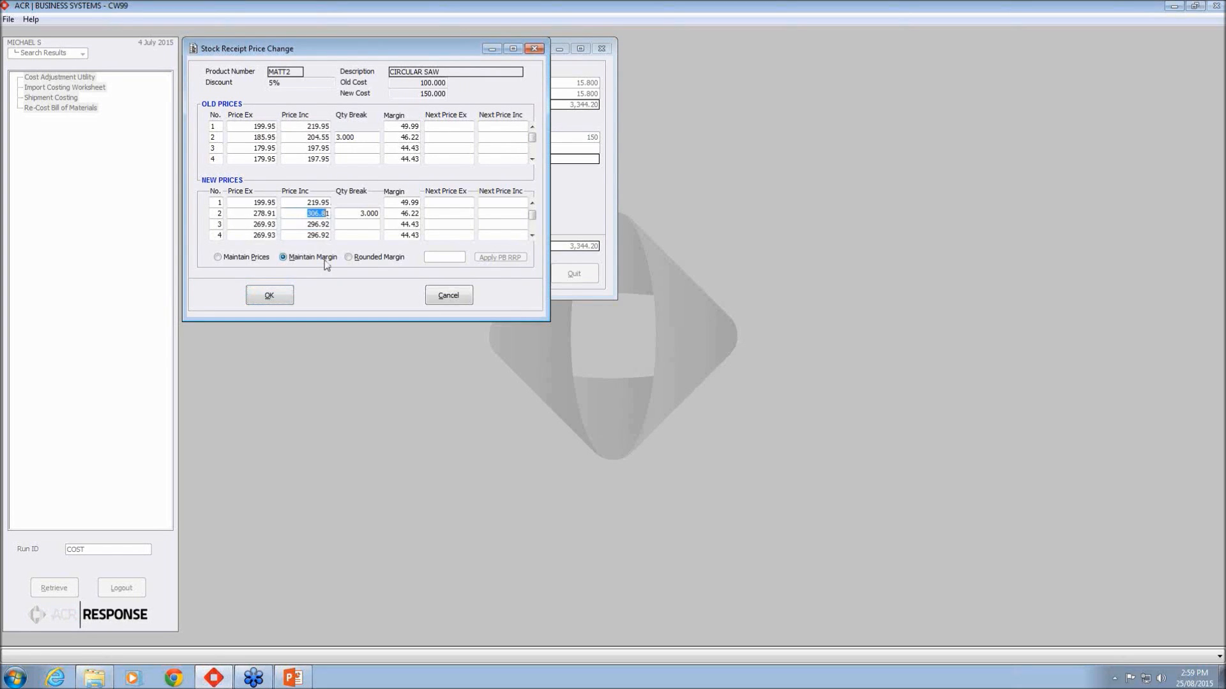
{"action": "double_click", "coordinate": [410, 225]}
{"action": "double_click", "coordinate": [313, 225]}
{"action": "left_click", "coordinate": [223, 258]}
{"action": "left_click", "coordinate": [217, 257]}
Step: Compare Rounded Margin and Maintain Margin, finishing on Rounded Margin (row 2 309.00)
{"action": "left_click", "coordinate": [348, 257]}
{"action": "left_click_drag", "start_coordinate": [311, 214], "coordinate": [336, 225]}
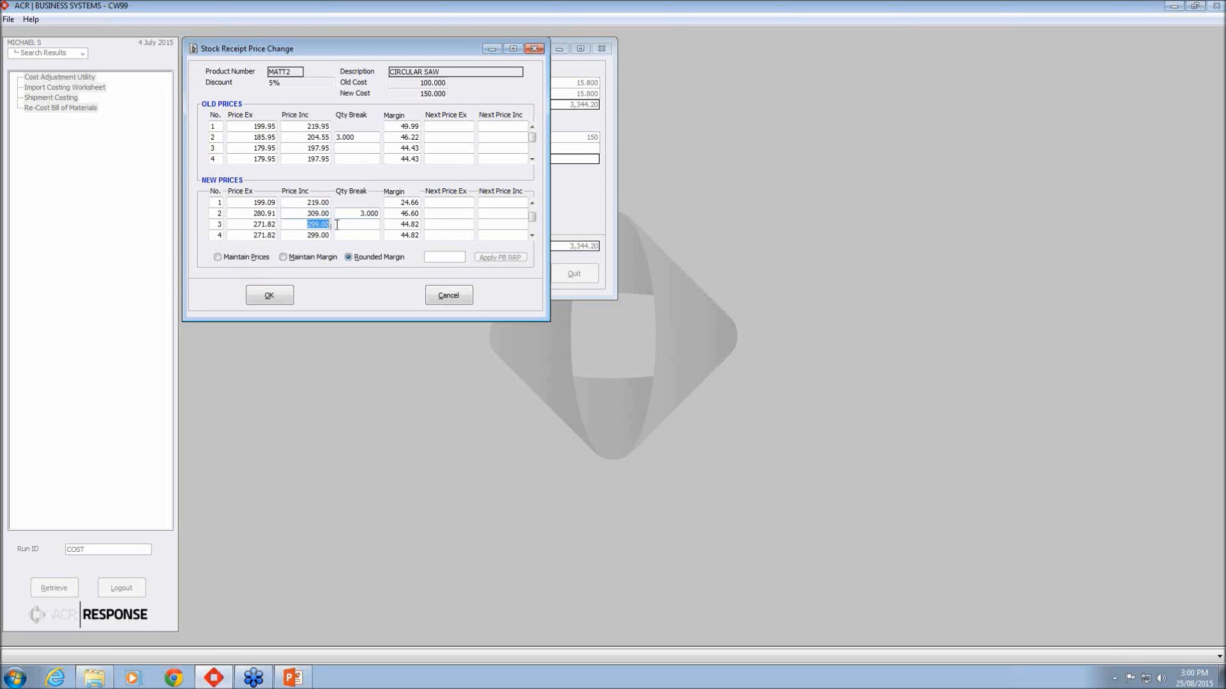
{"action": "left_click_drag", "start_coordinate": [400, 214], "coordinate": [436, 230]}
{"action": "left_click", "coordinate": [283, 257]}
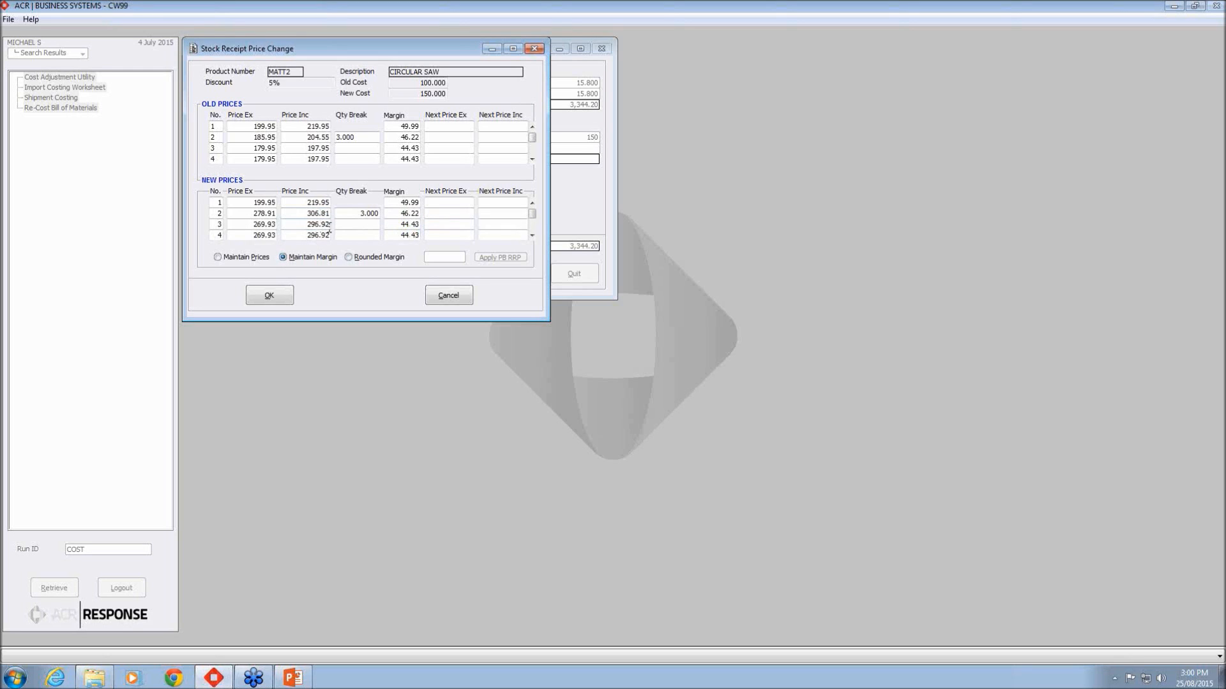
{"action": "left_click", "coordinate": [347, 258]}
Step: Save MATT2's rounded prices, quit Cost Adjustments, and search the programs for ORDER CON
{"action": "left_click", "coordinate": [286, 295]}
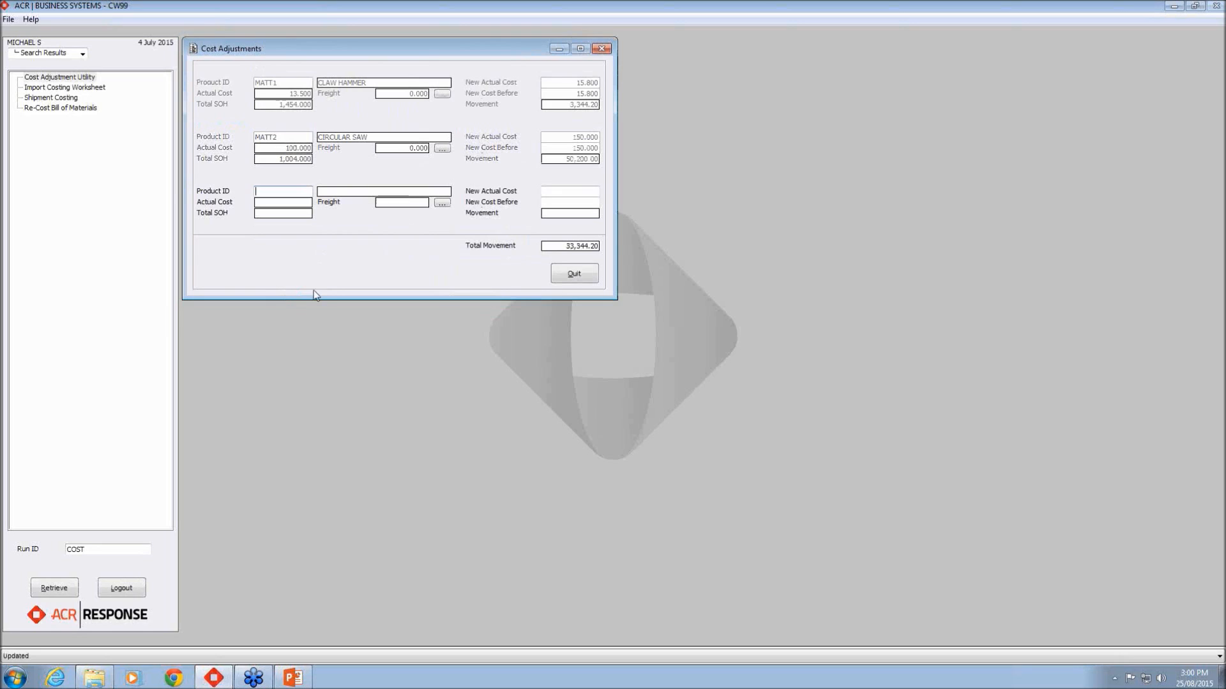
{"action": "left_click", "coordinate": [575, 274]}
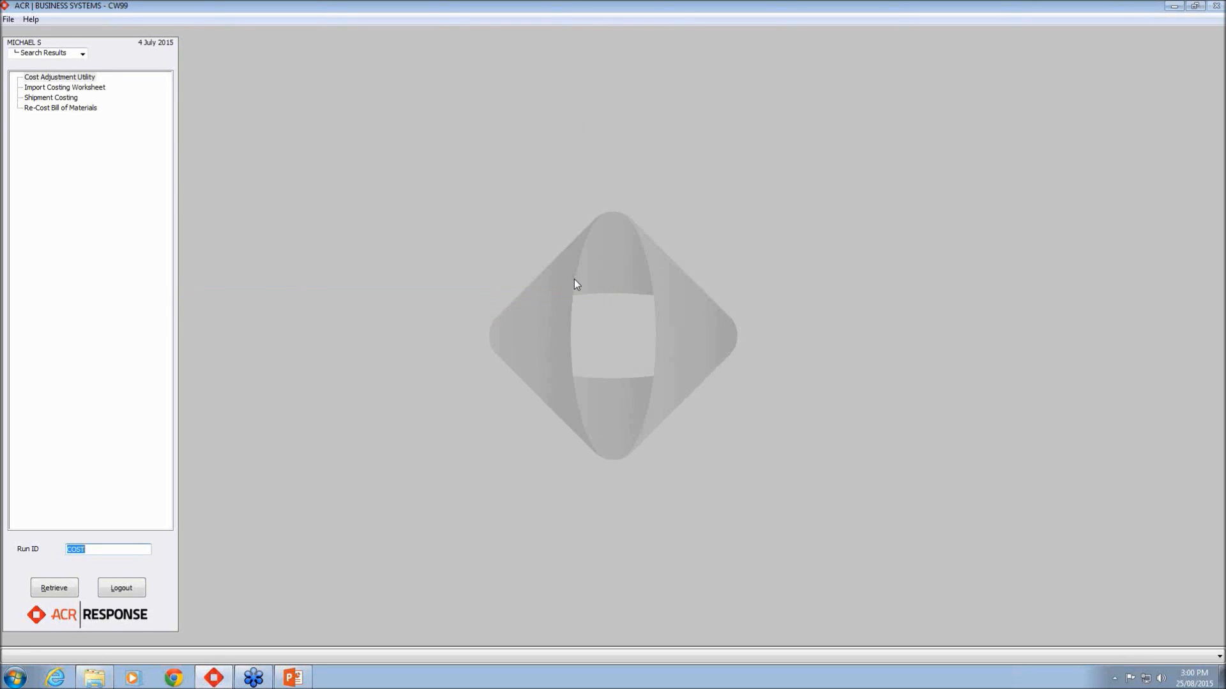
{"action": "key", "text": "BackSpace"}
{"action": "key", "text": "Return"}
{"action": "type", "text": "ORDER"}
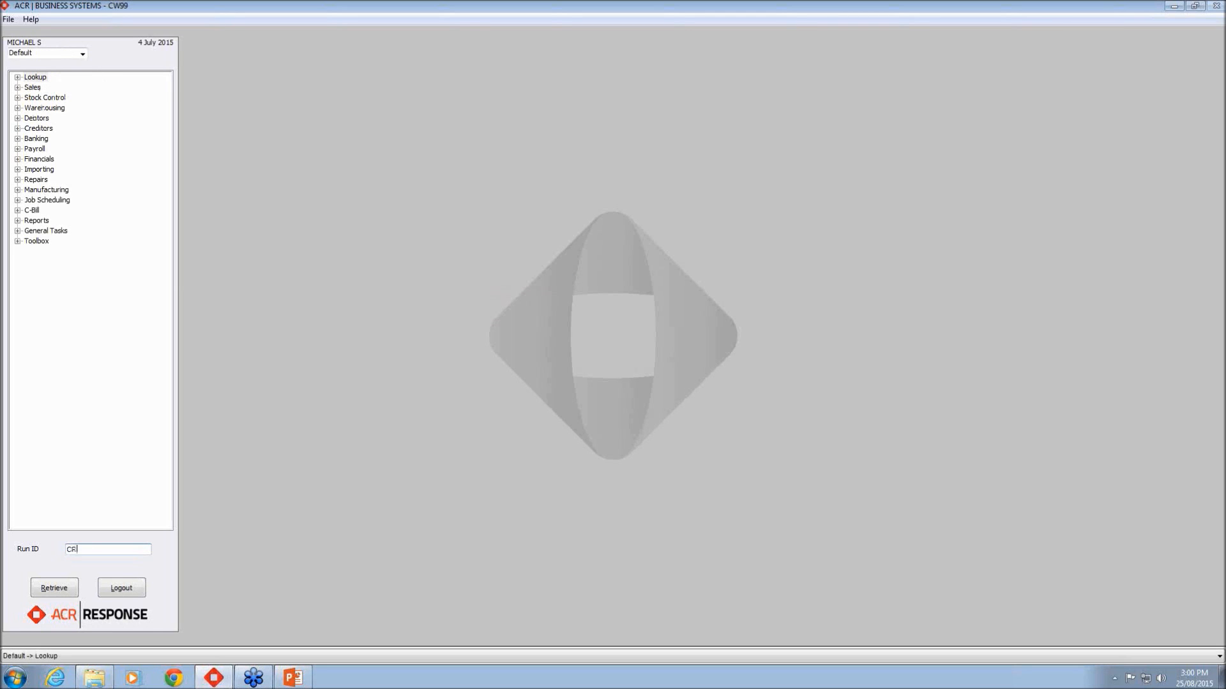
{"action": "key", "text": "BackSpace"}
{"action": "type", "text": "RDER"}
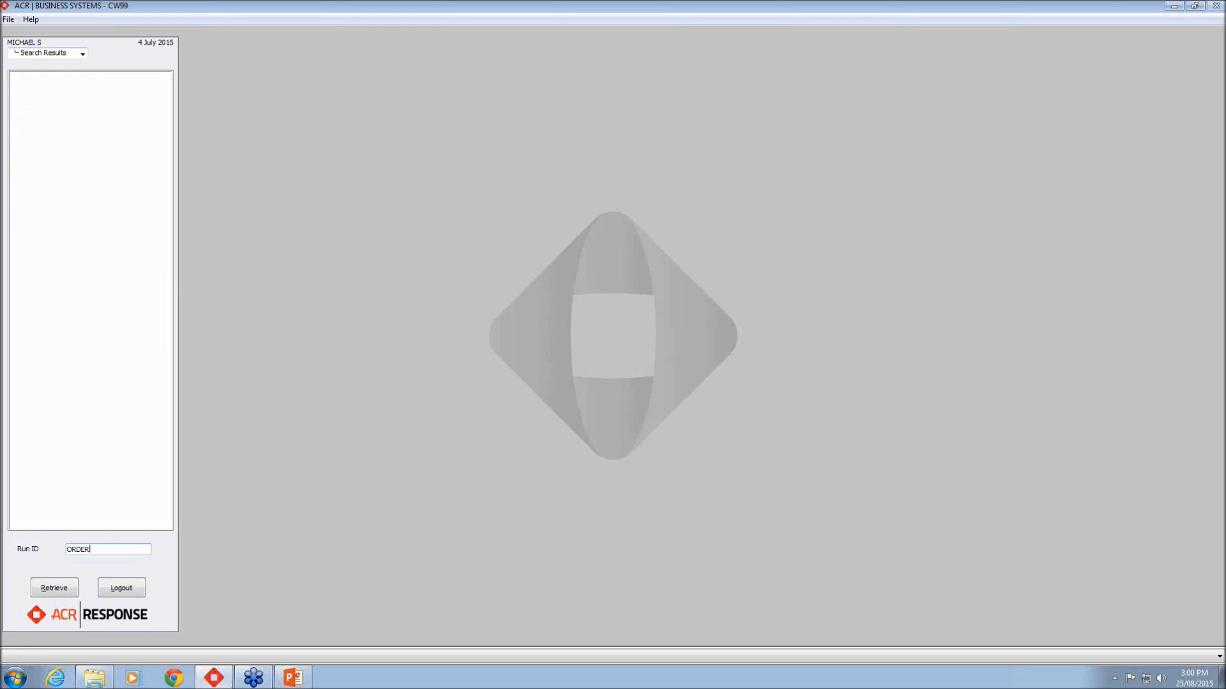
{"action": "key", "text": "Return"}
{"action": "type", "text": "CON"}
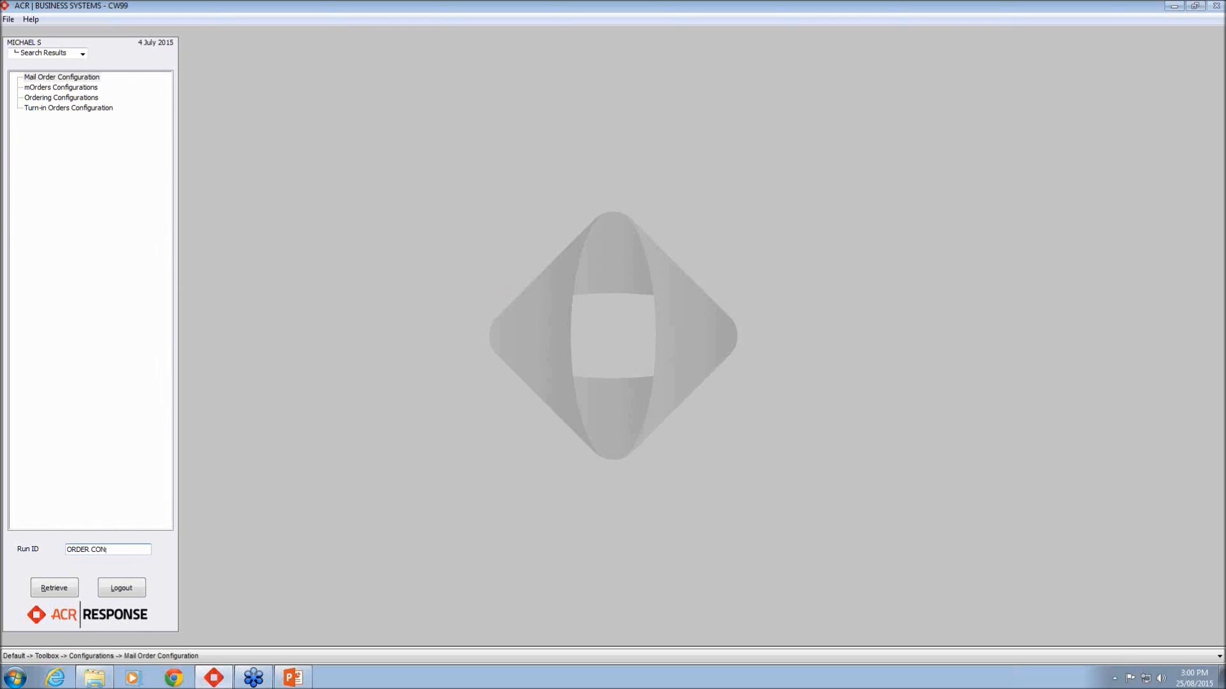
Step: Confirm the Price Change Screen default stays Maintain Margins, then present the Some helpful hints slide
{"action": "left_click", "coordinate": [70, 98]}
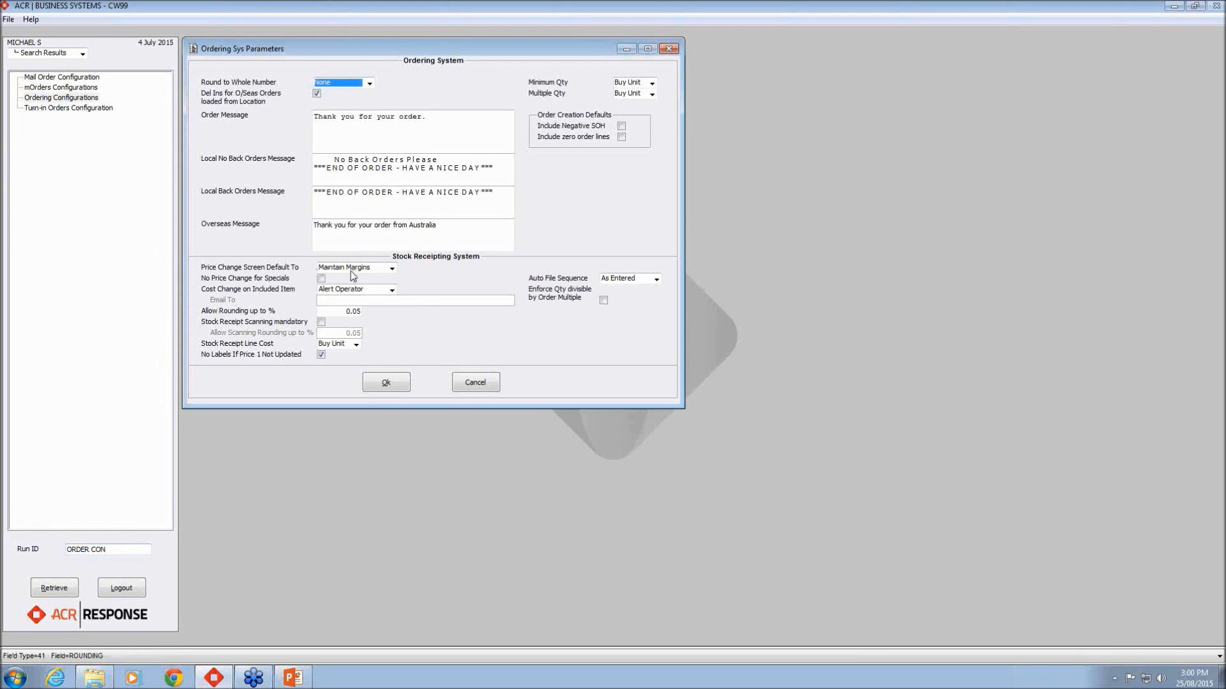
{"action": "left_click", "coordinate": [392, 269]}
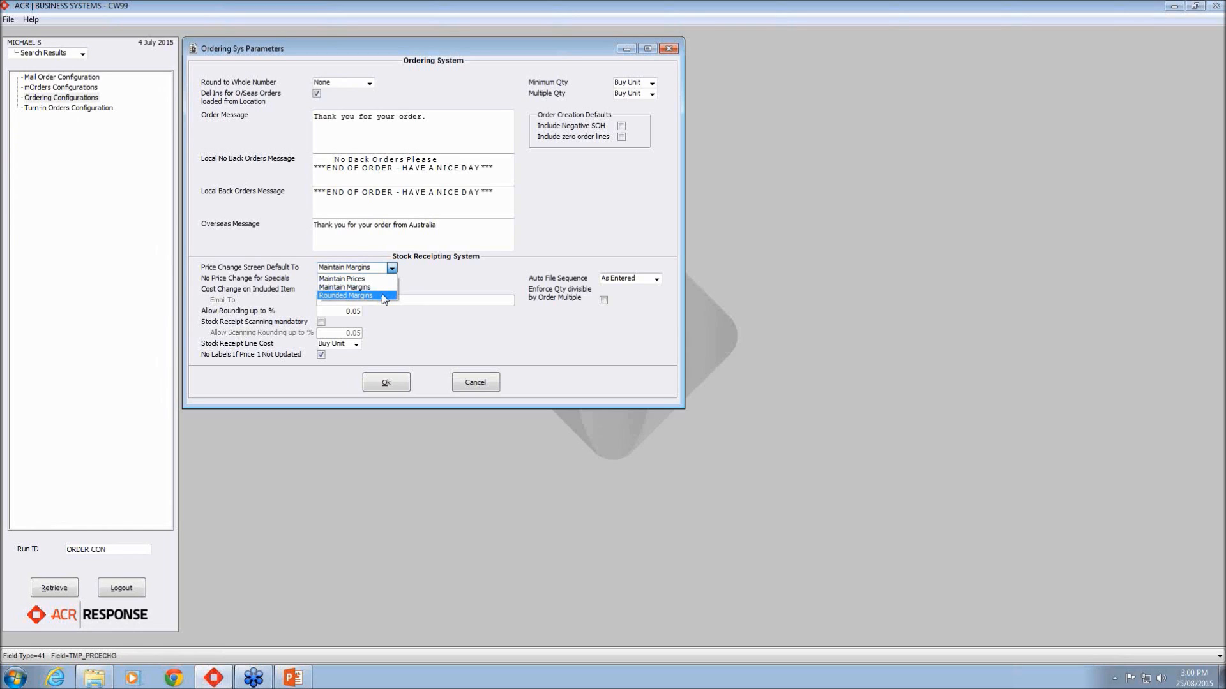
{"action": "left_click", "coordinate": [435, 282]}
{"action": "left_click", "coordinate": [384, 381]}
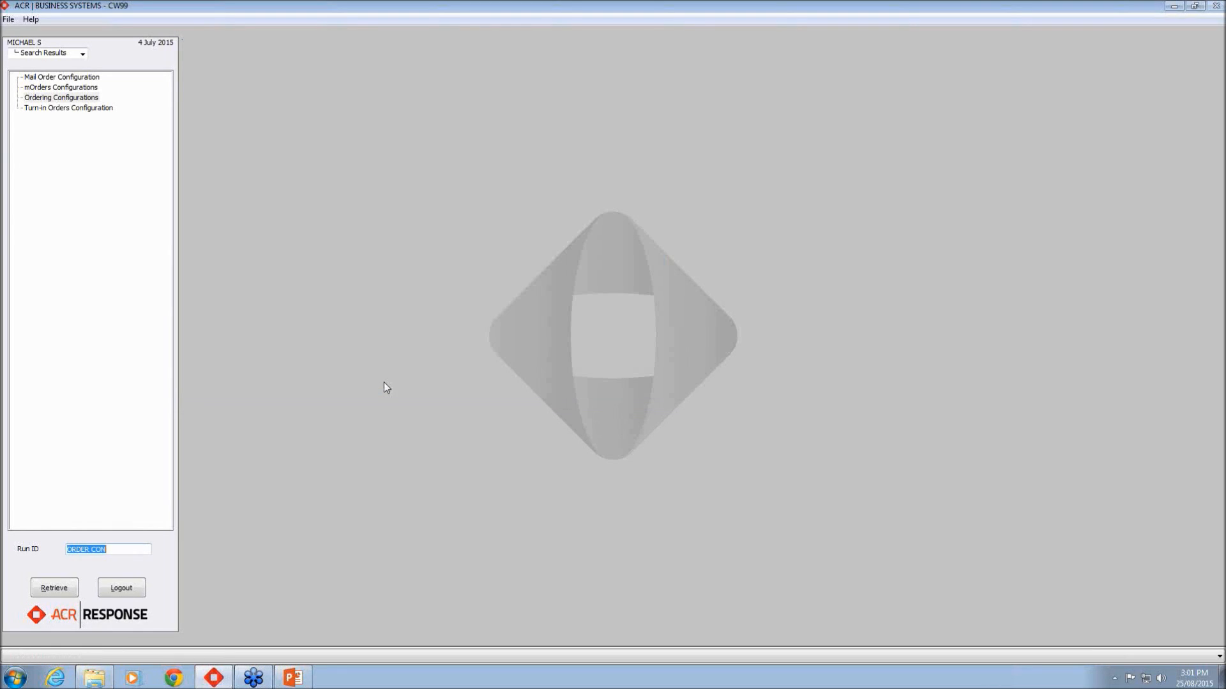
{"action": "left_click", "coordinate": [293, 678]}
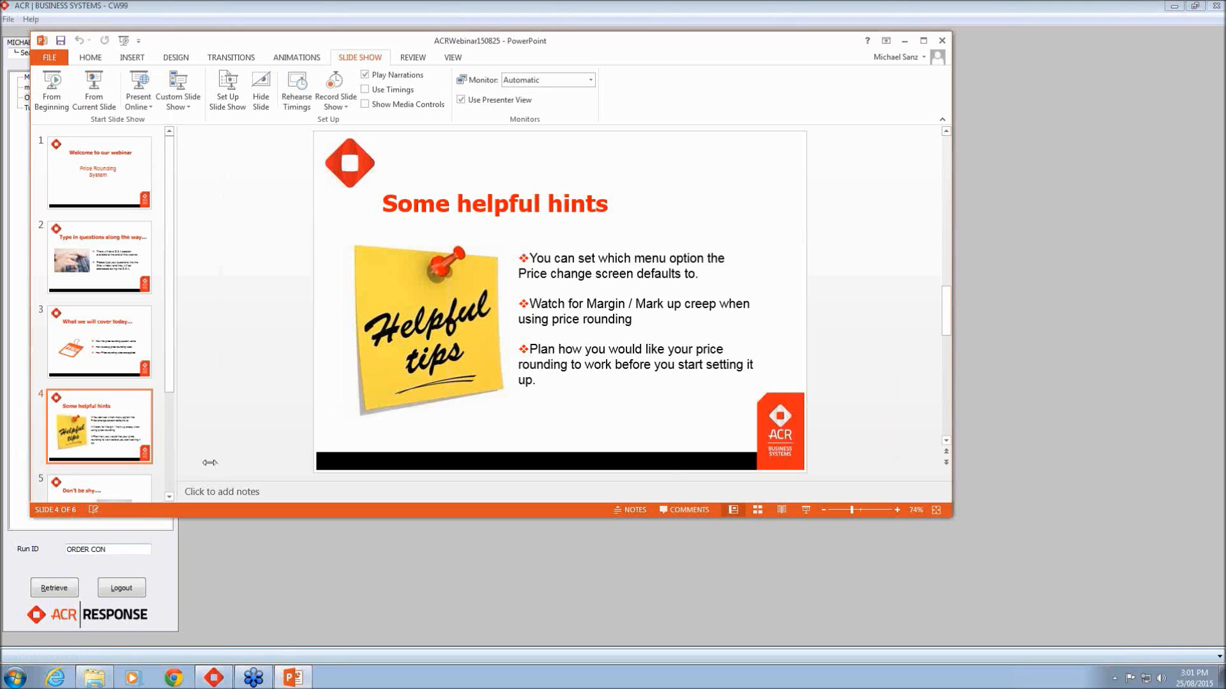
{"action": "left_click", "coordinate": [94, 87]}
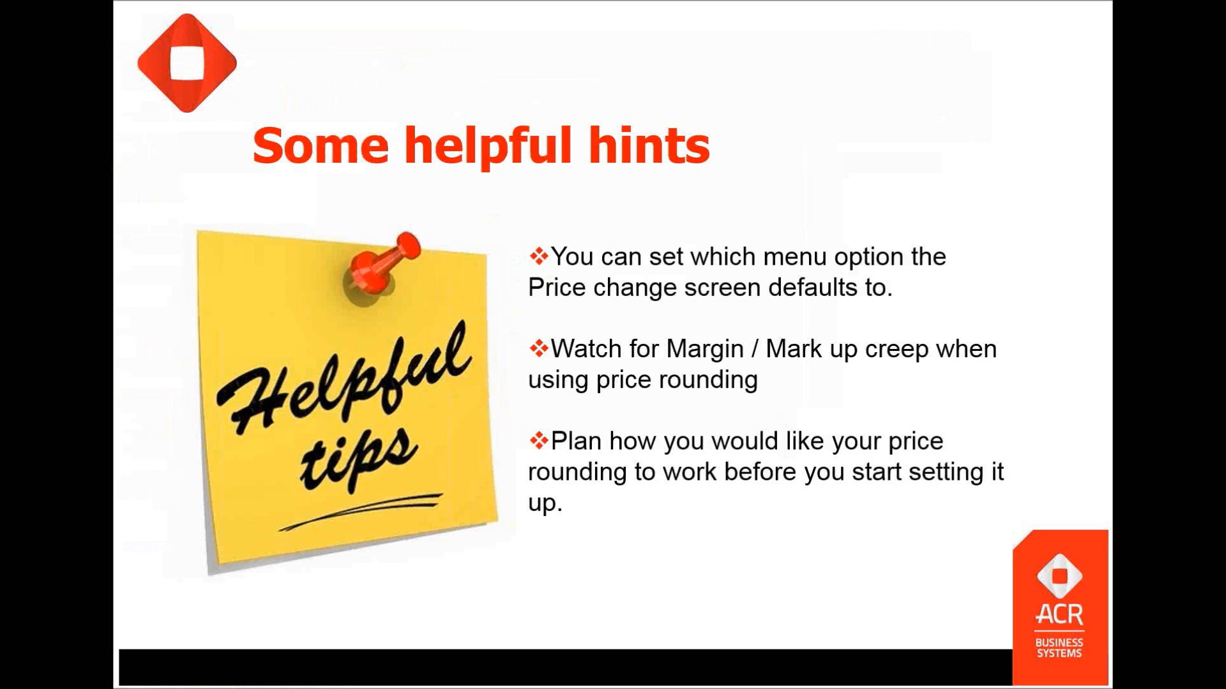